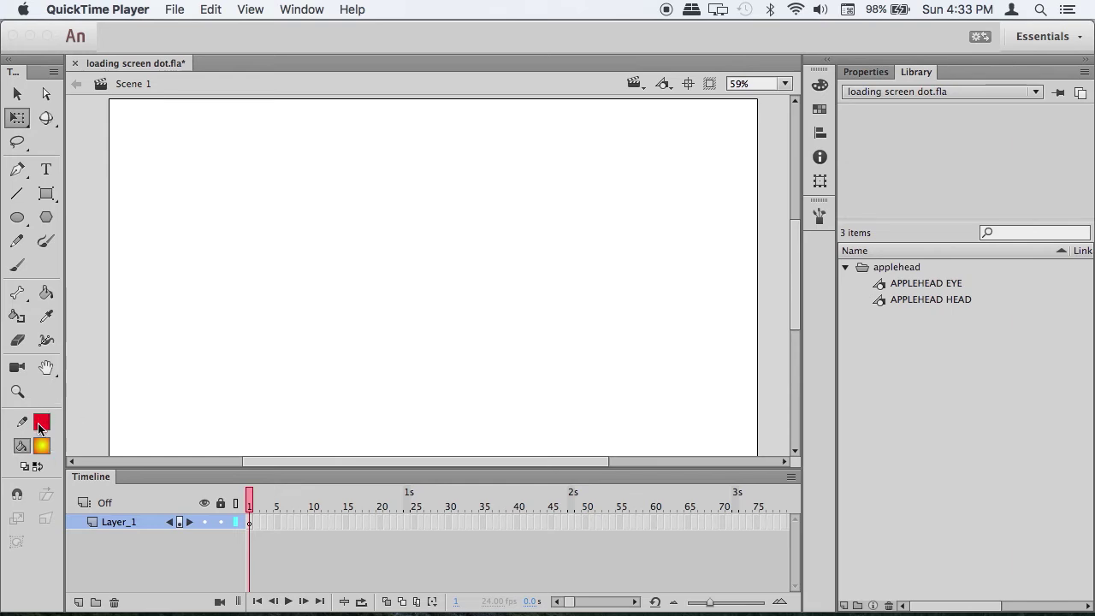
- Bring the 'loading screen dot.fla' document forward and pick the Oval tool
click(19, 218)
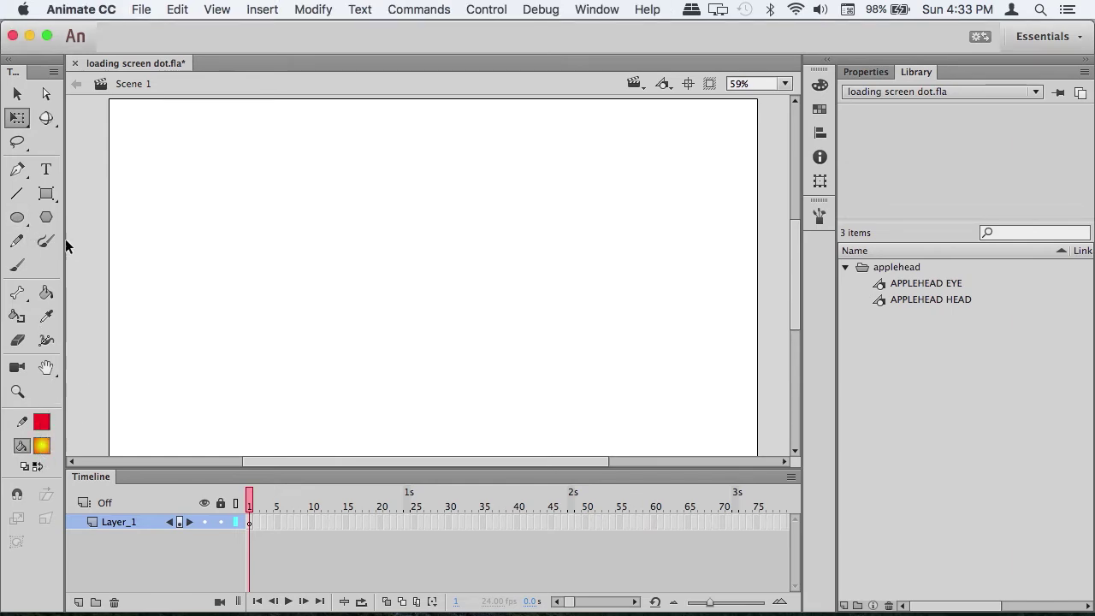
click(18, 217)
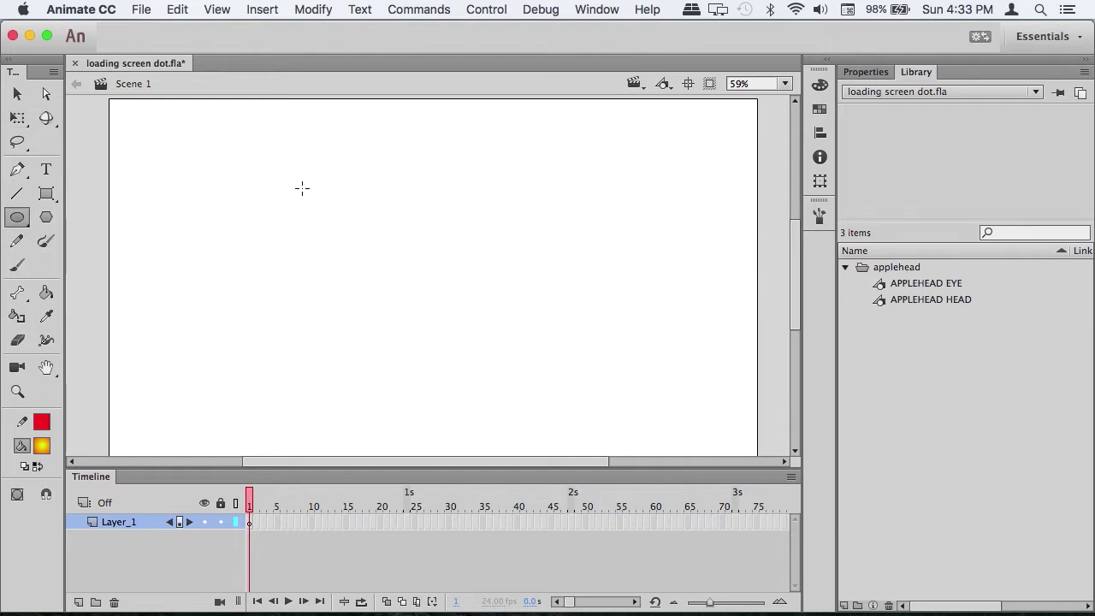
- Draw a gradient circle and convert it into a Graphic symbol named 'dot'
drag(302, 188, 374, 259)
key(v)
drag(272, 165, 448, 334)
key(F8)
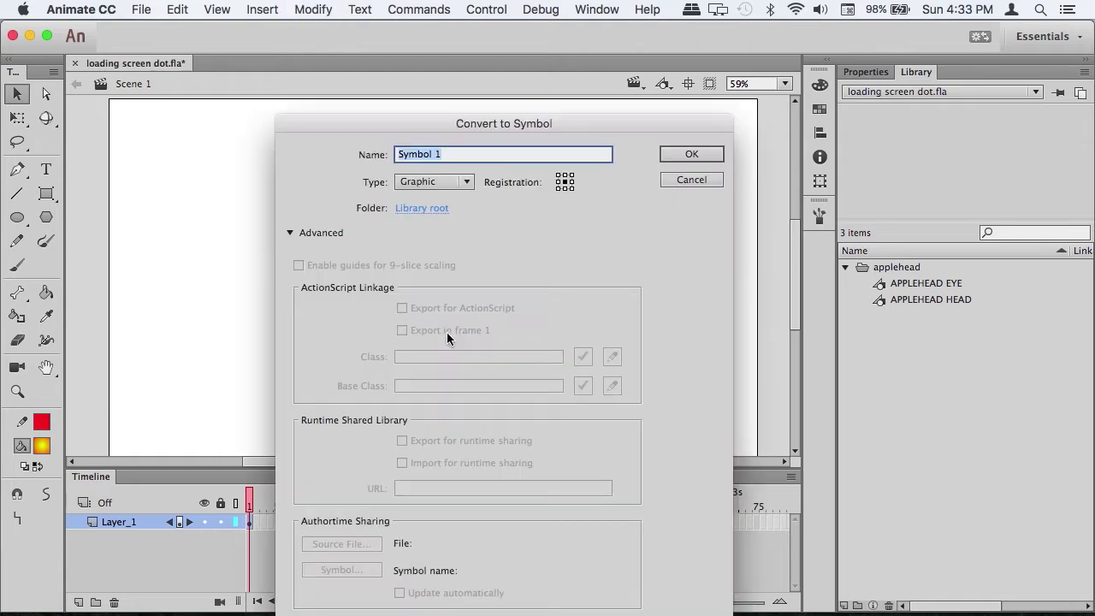
text(dot)
key(Return)
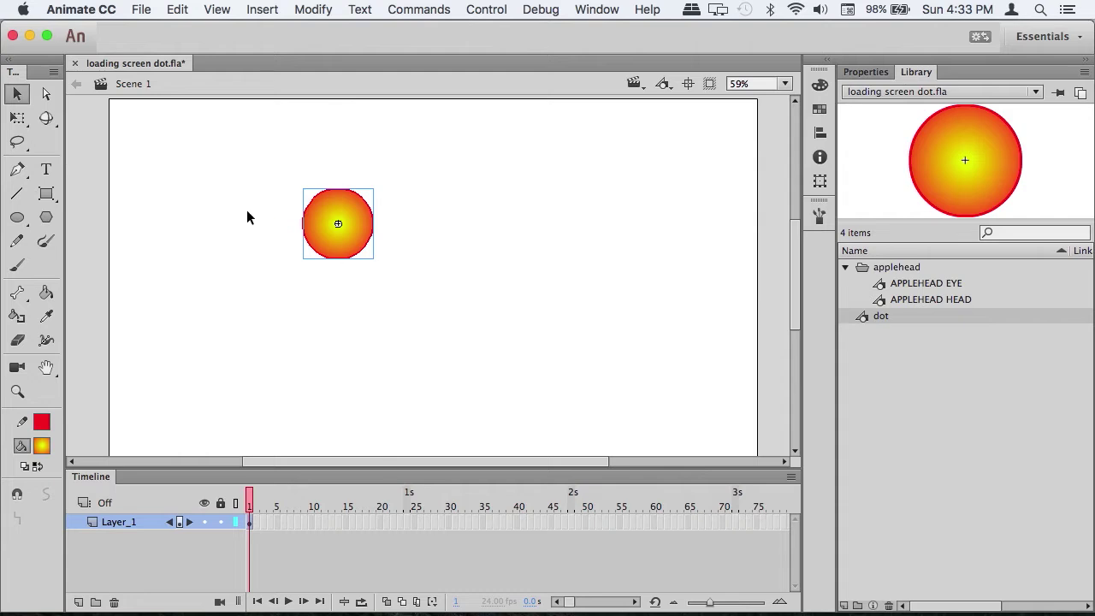
- Nest the dot inside a new symbol named 'dot loop'
drag(250, 182, 418, 243)
key(F8)
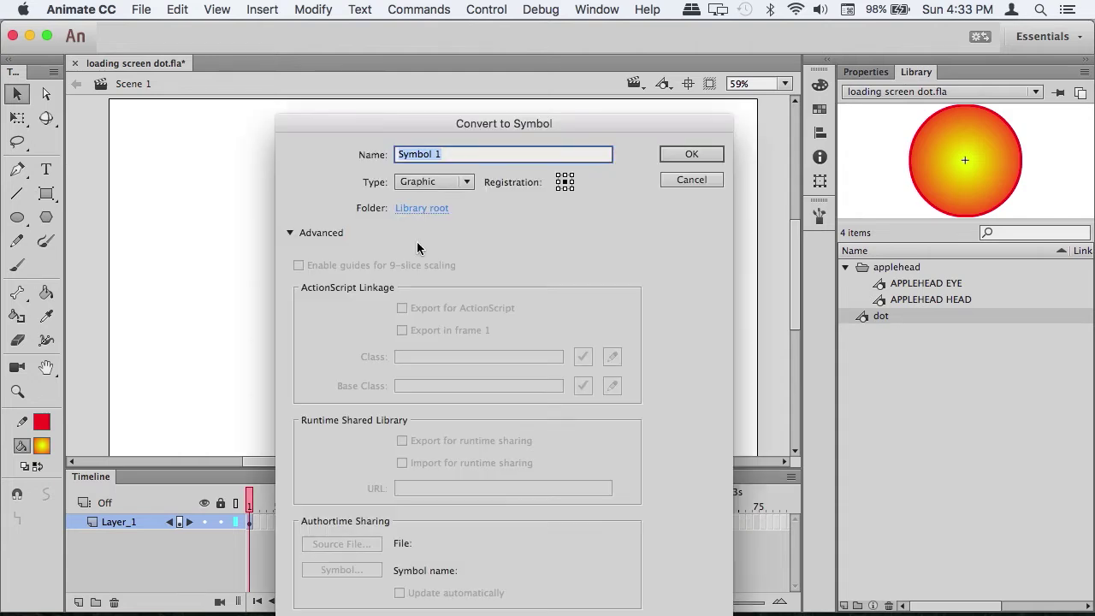
text(dot)
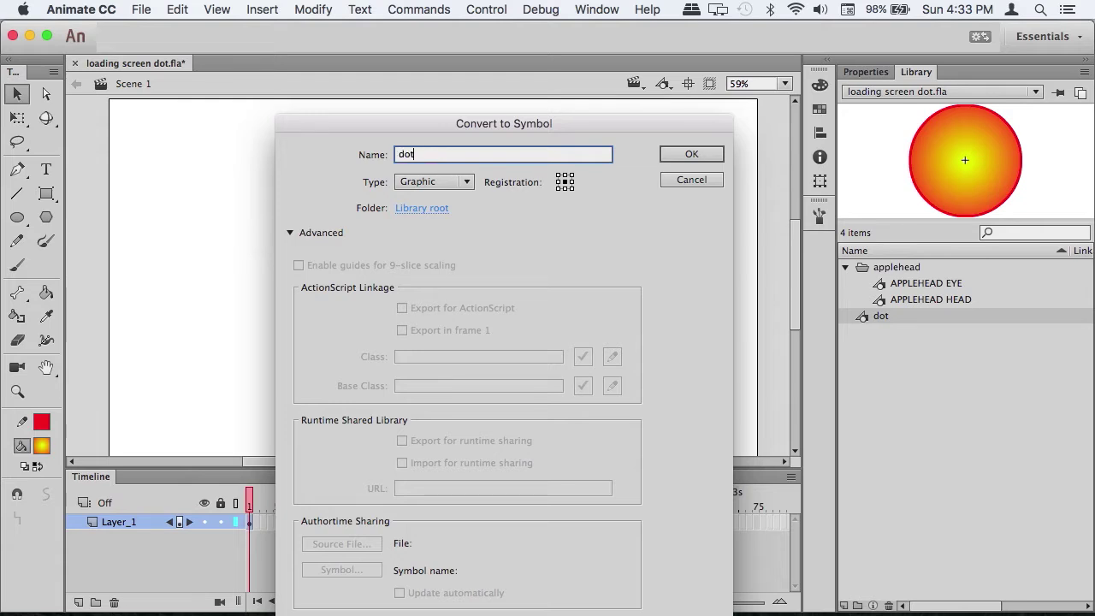
text( loop)
key(Return)
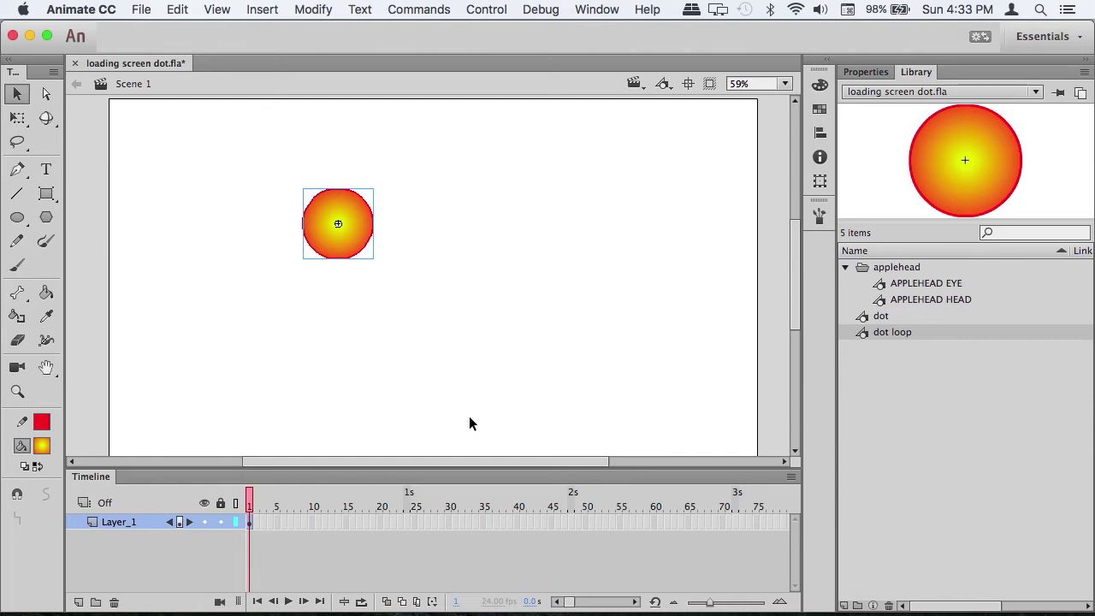
- Extend the main timeline's Layer_1 to frame 72 and move the dot lower on stage
click(736, 522)
key(F5)
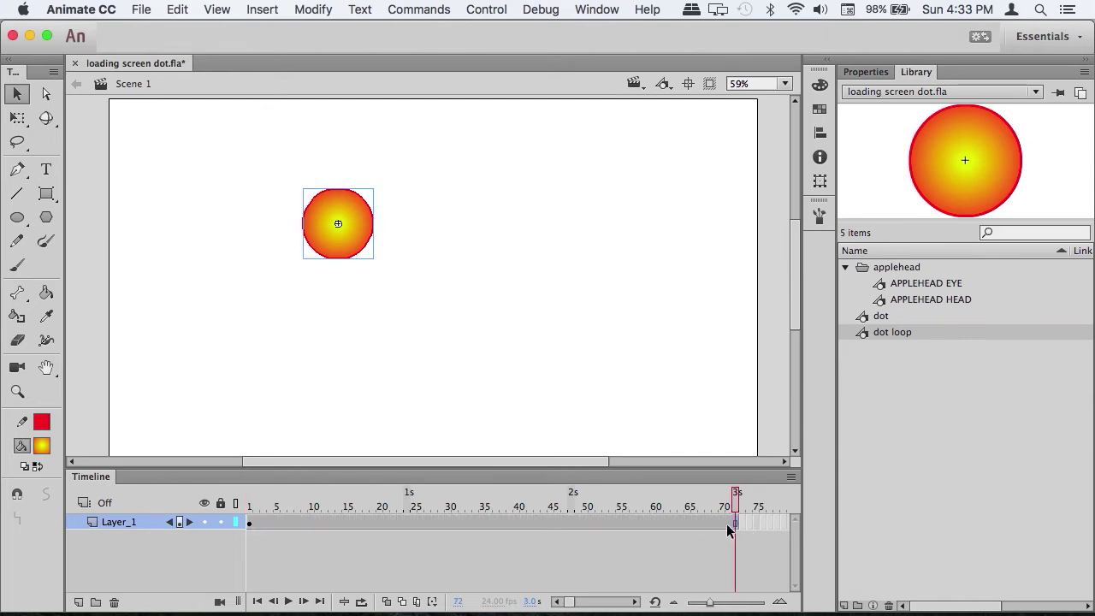
drag(733, 496, 175, 531)
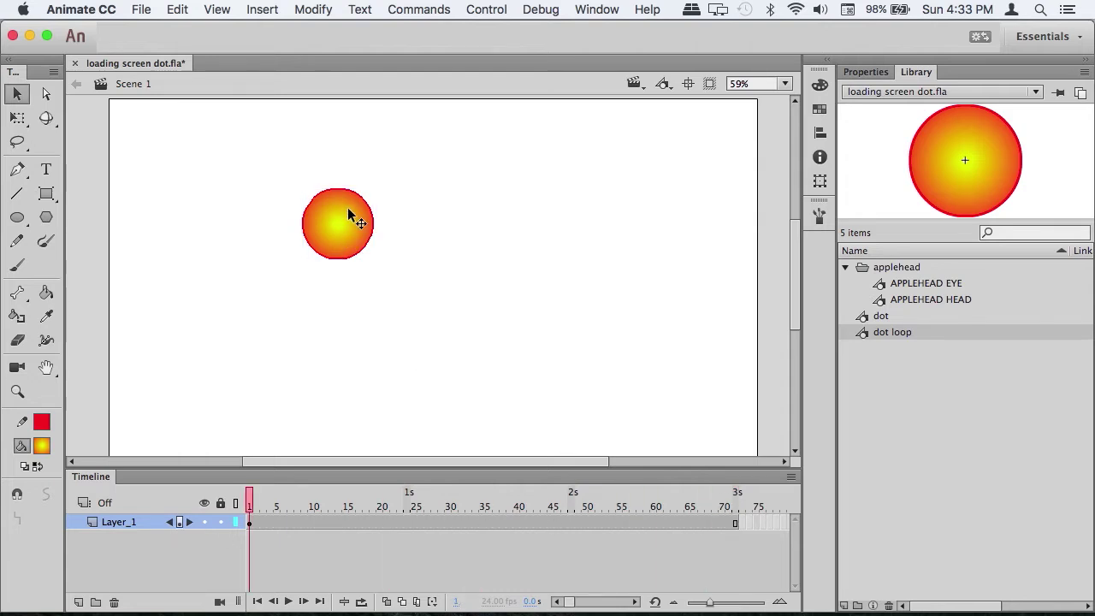
drag(357, 210, 319, 272)
- Inside the 'dot loop' symbol, extend Layer_1 to frame 24
double_click(316, 272)
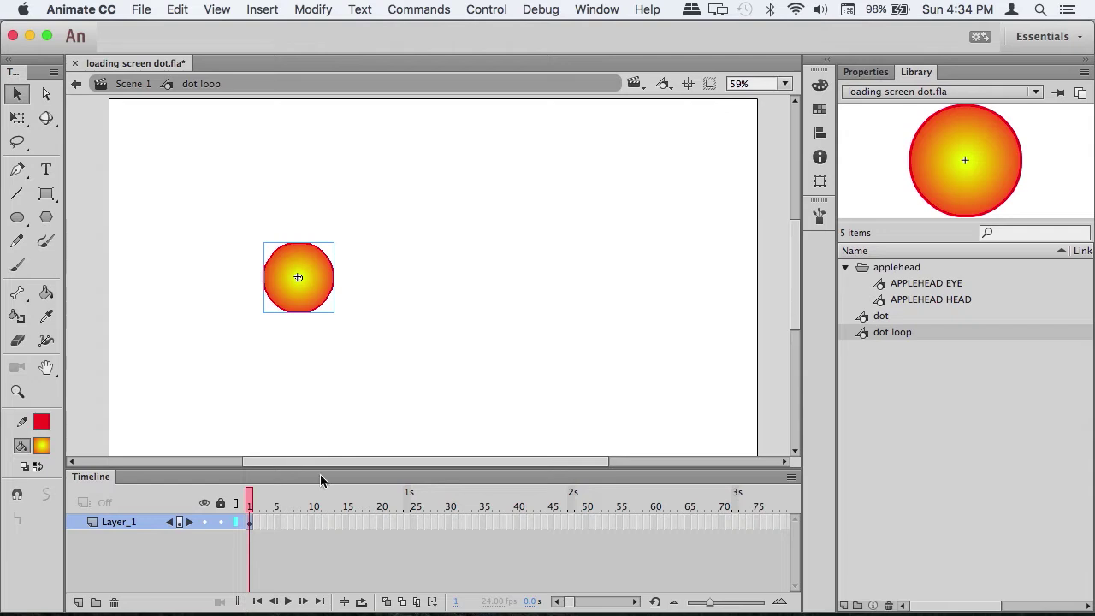
click(407, 523)
key(F5)
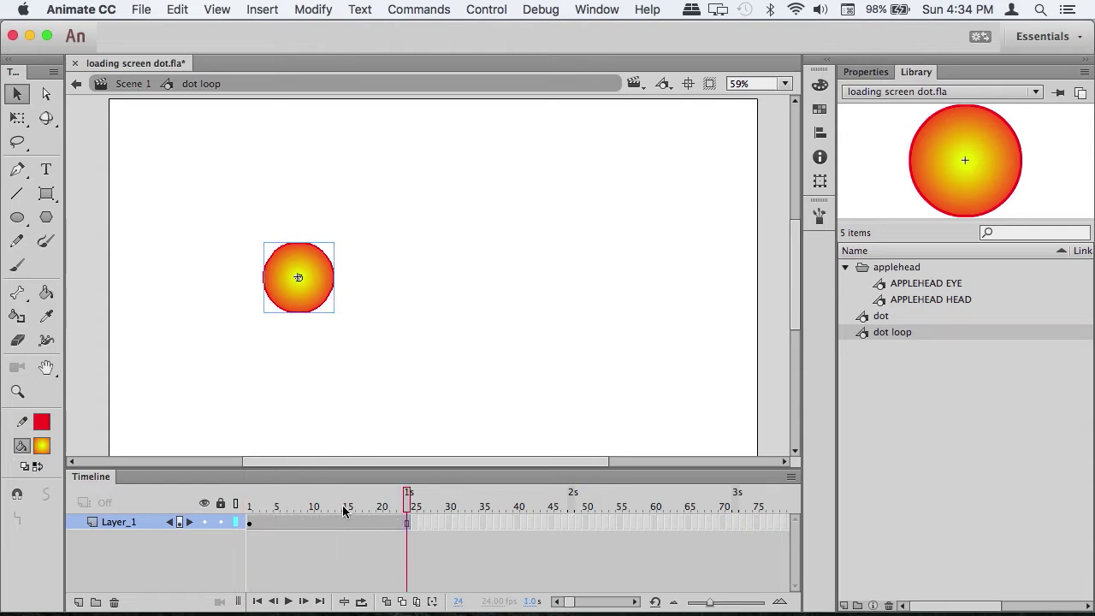
- Add Layer_2 and Layer_3 and place a copy of the dot on each
click(79, 603)
click(78, 603)
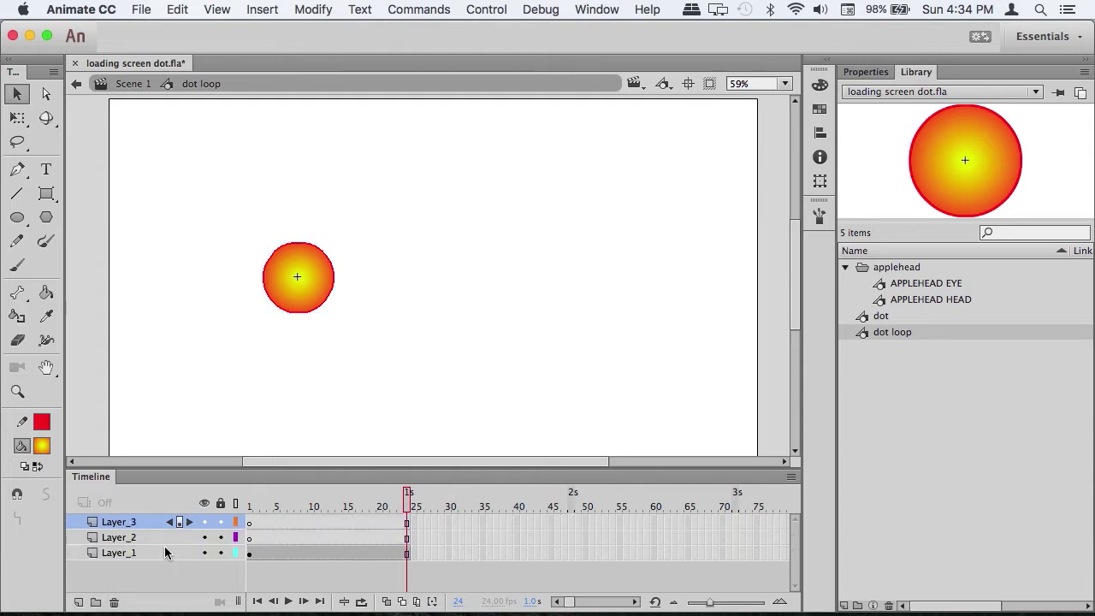
click(249, 553)
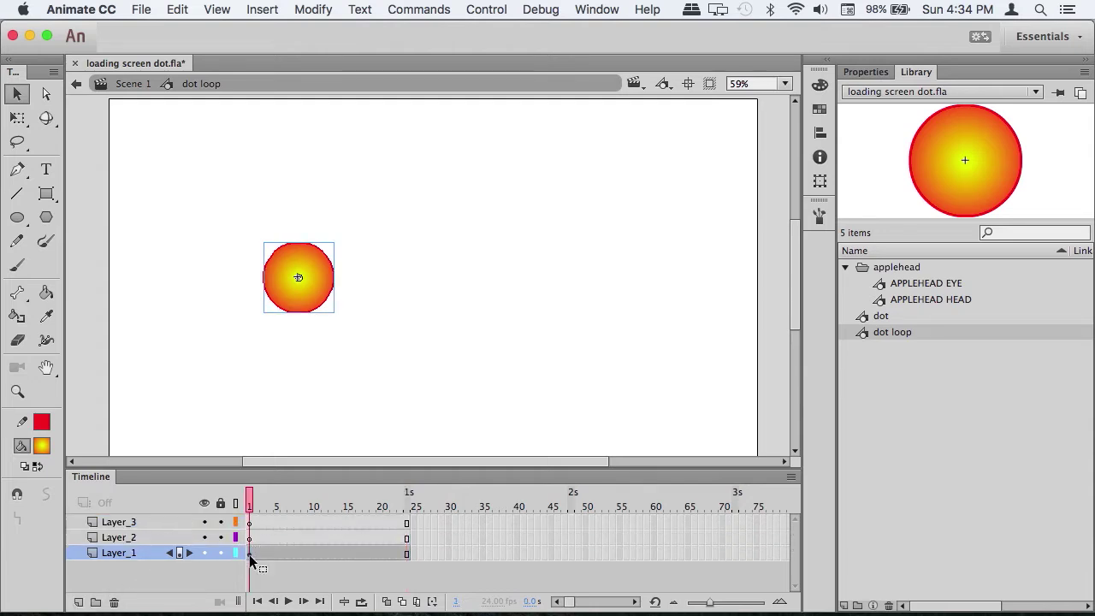
click(250, 537)
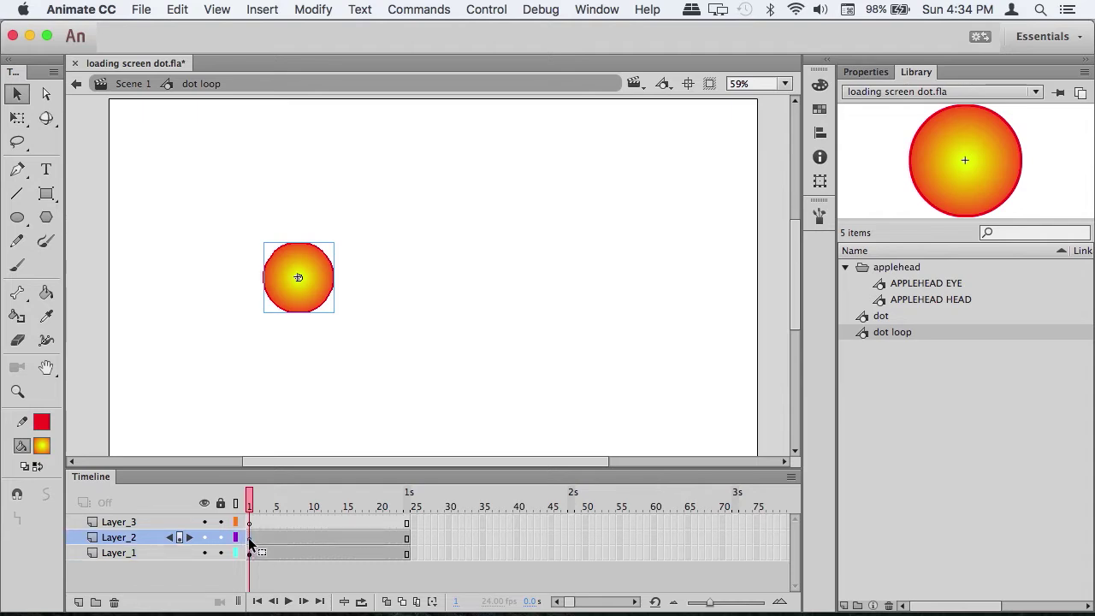
click(250, 524)
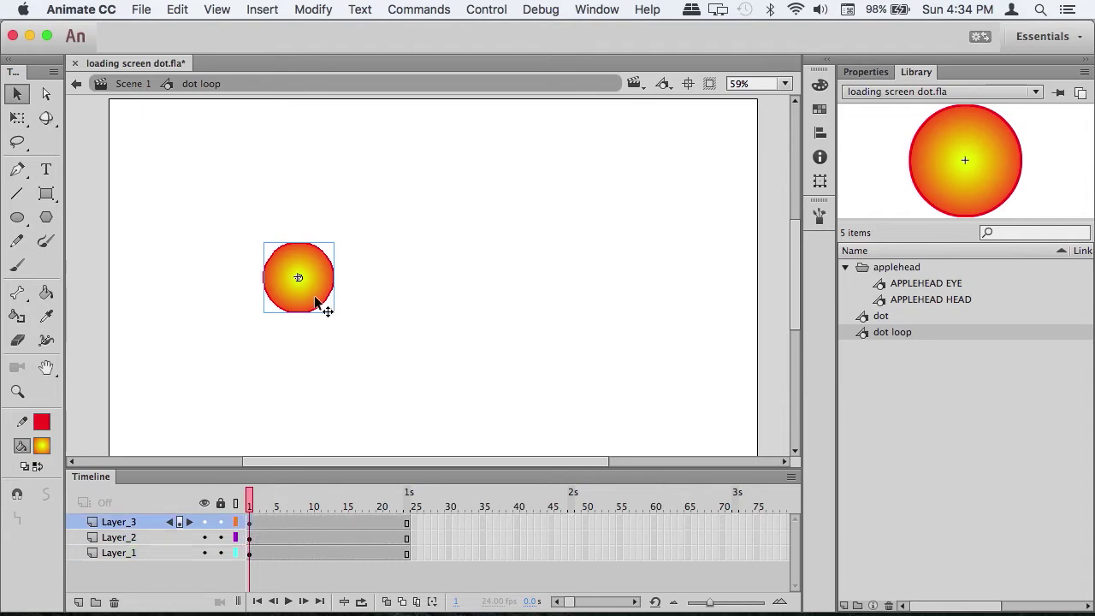
- Space the dots evenly, with Layer_3's on the right and Layer_2's in the middle
drag(323, 284, 611, 302)
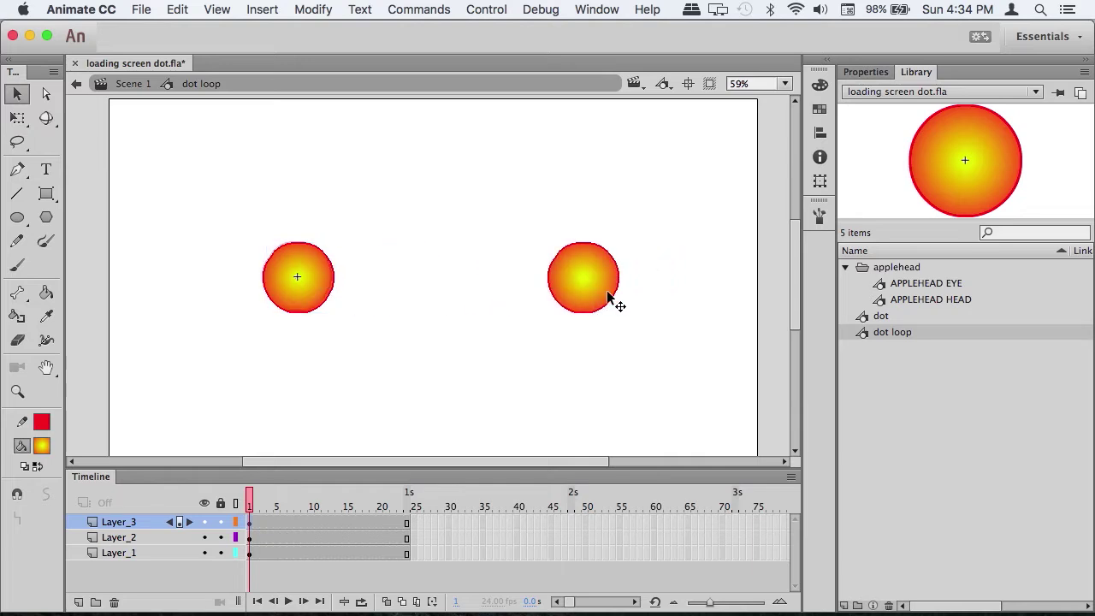
click(308, 288)
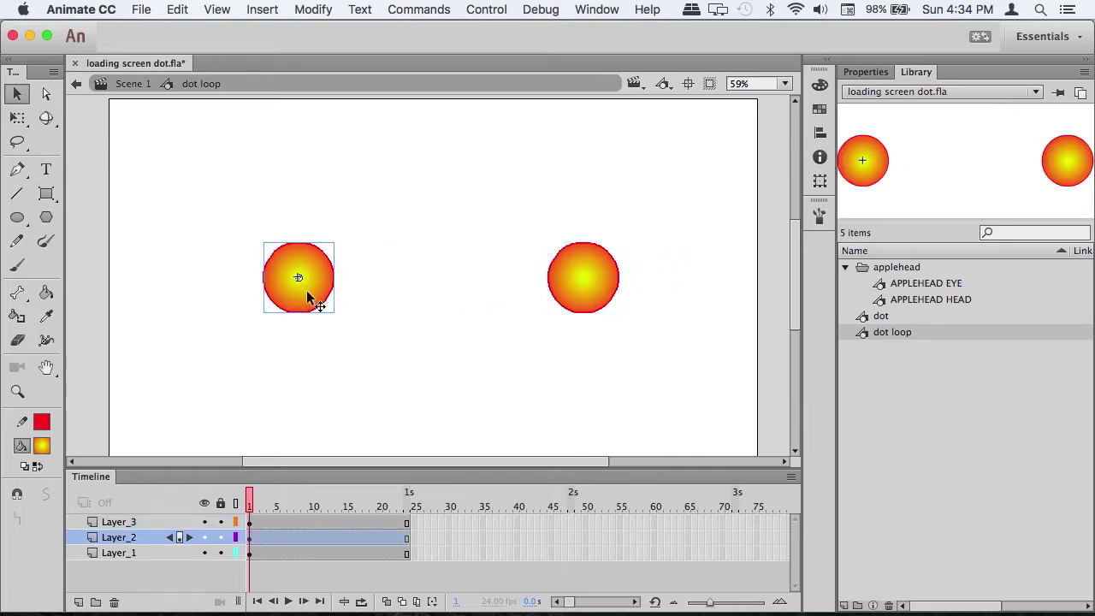
drag(309, 296, 444, 310)
click(292, 308)
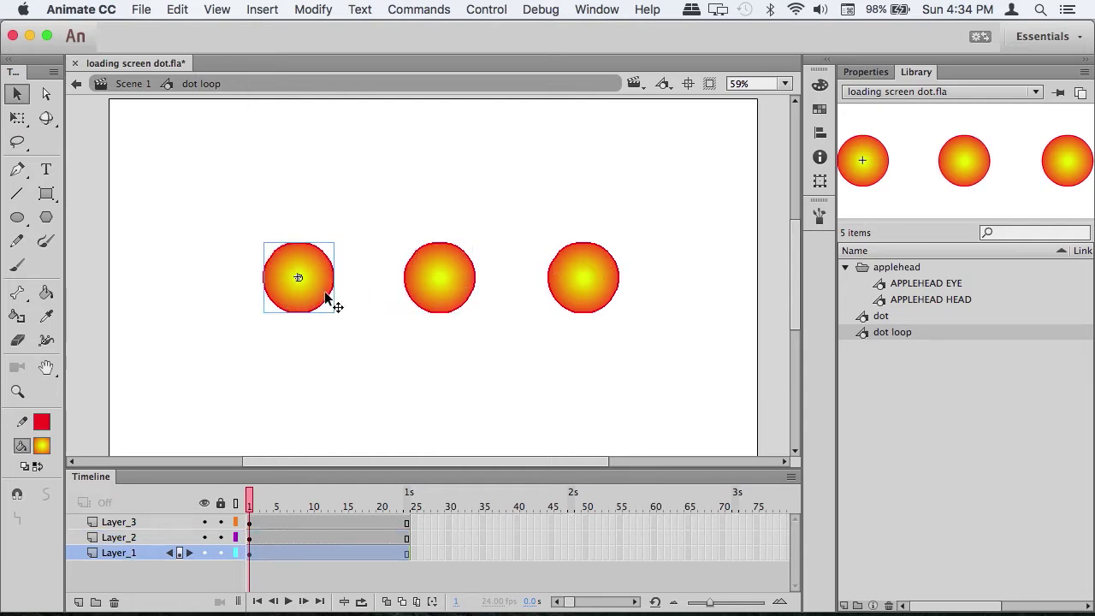
double_click(324, 291)
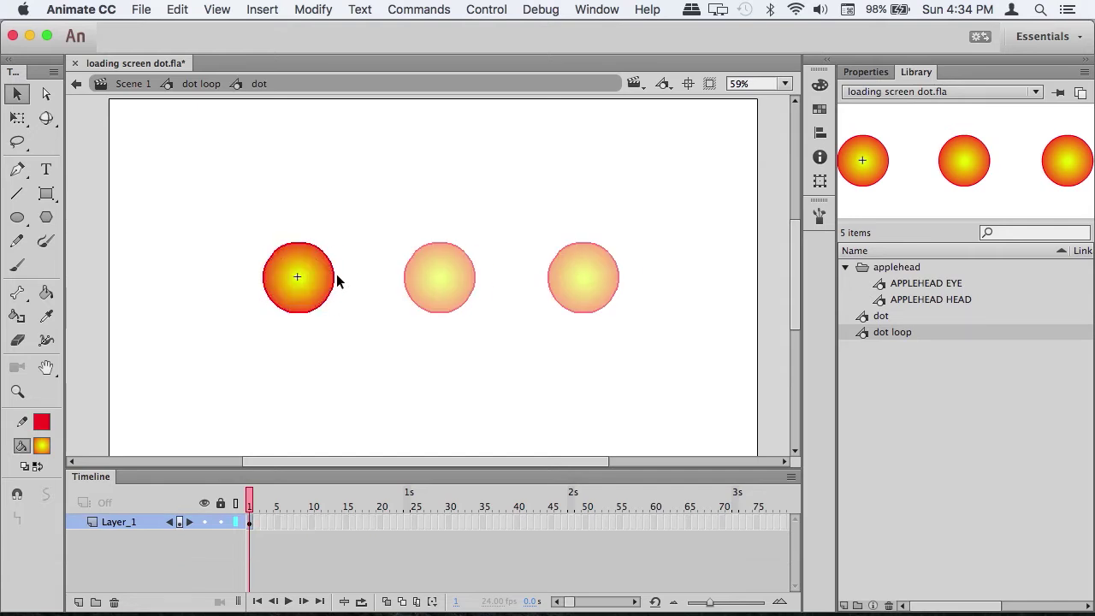
- Stretch the dot into a pointed teardrop, then undo back to a round circle
drag(334, 282, 373, 274)
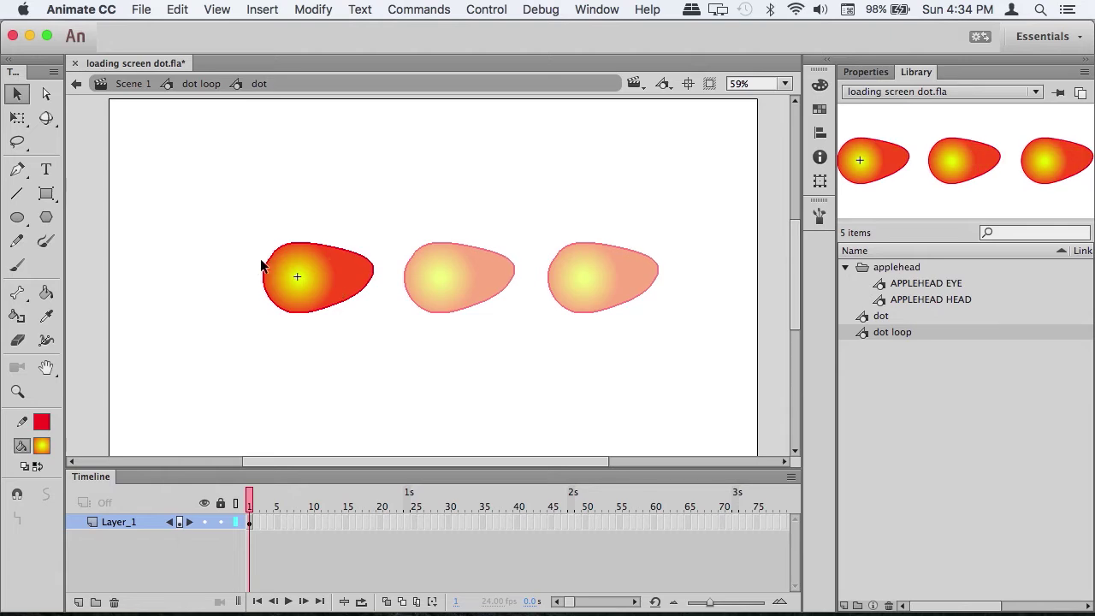
drag(266, 265, 209, 252)
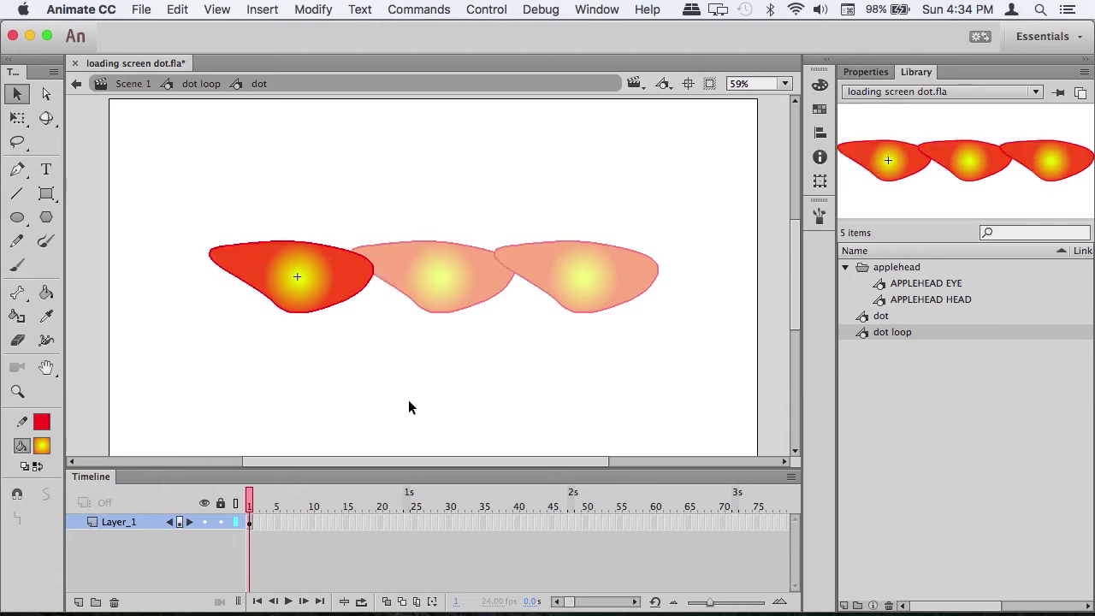
key(cmd+z)
key(cmd+z)
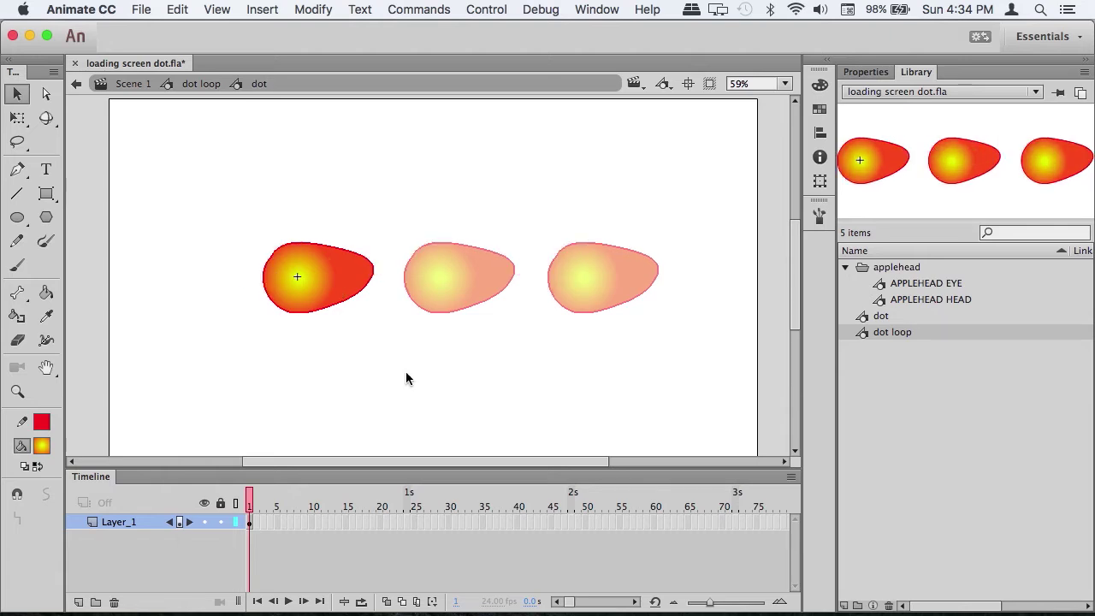
- Add keyframes at frames 12 and 24 on all three dot loop layers
click(198, 86)
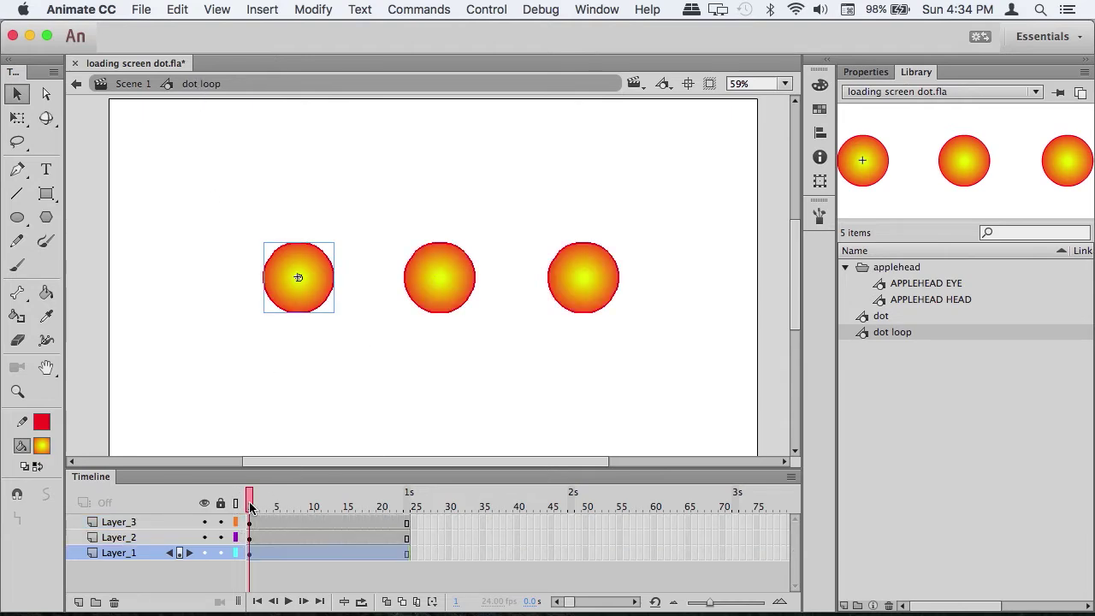
drag(250, 506, 323, 551)
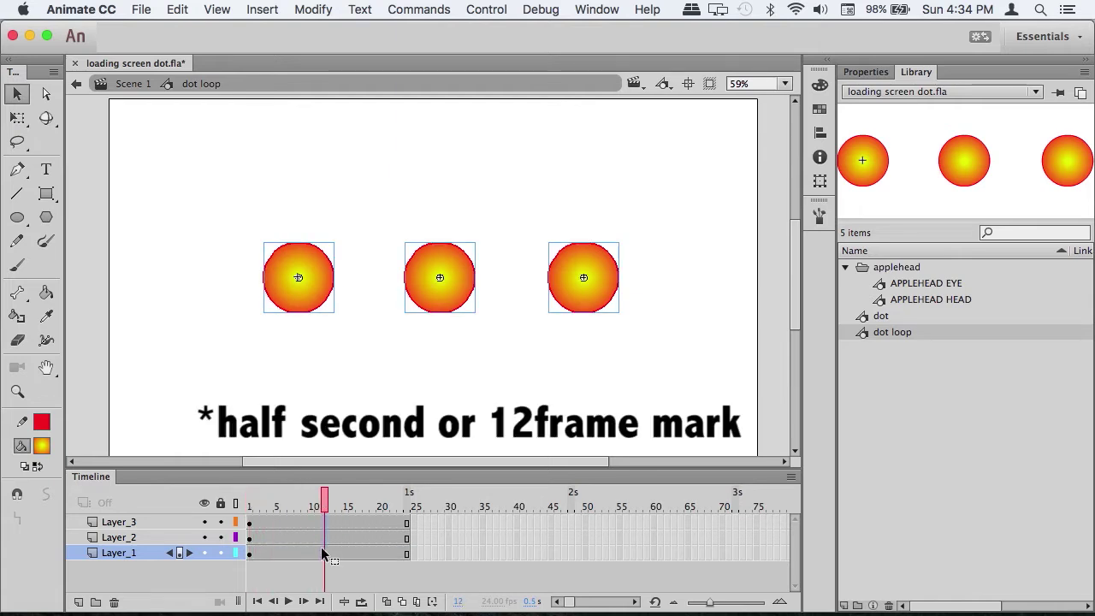
key(F6)
drag(407, 523, 408, 558)
key(F6)
- Raise all three dots at frame 12, then select frames 6–19 across the layers
click(326, 506)
drag(208, 177, 644, 301)
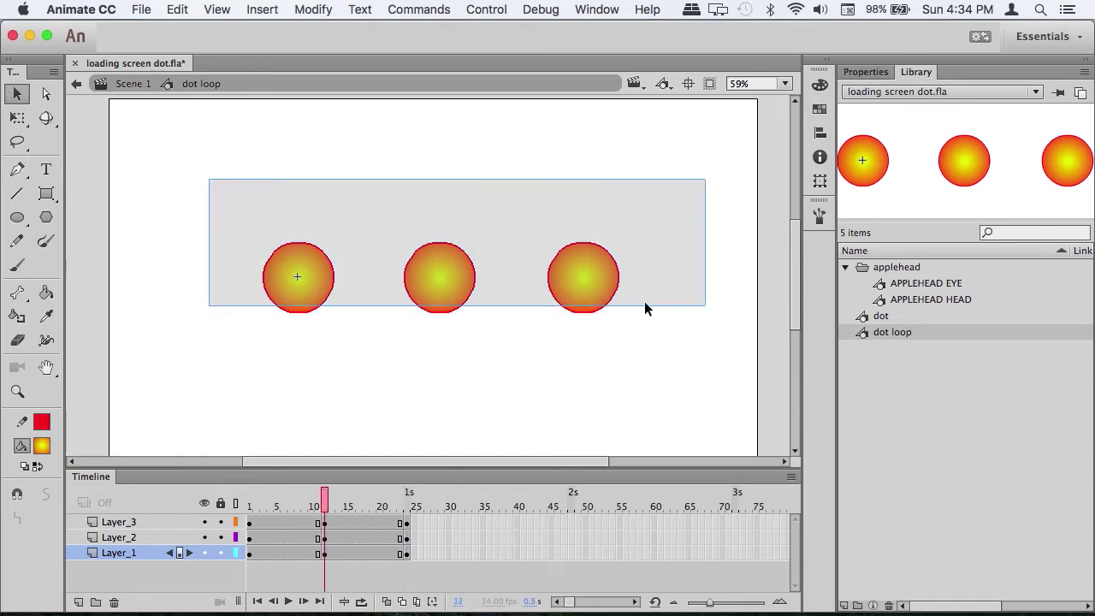
drag(421, 258, 430, 202)
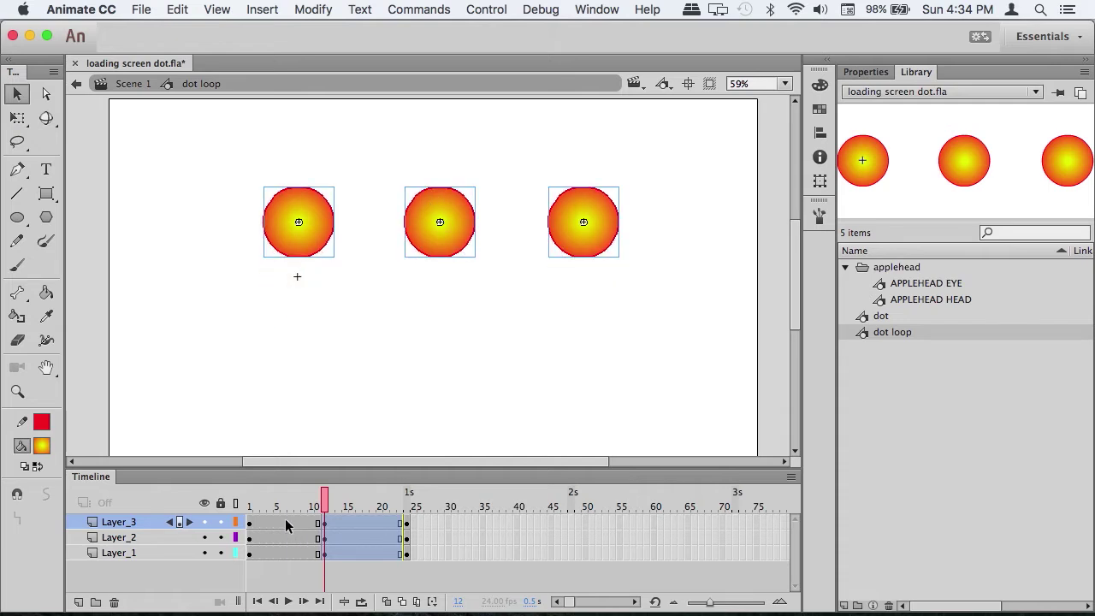
drag(285, 520, 373, 554)
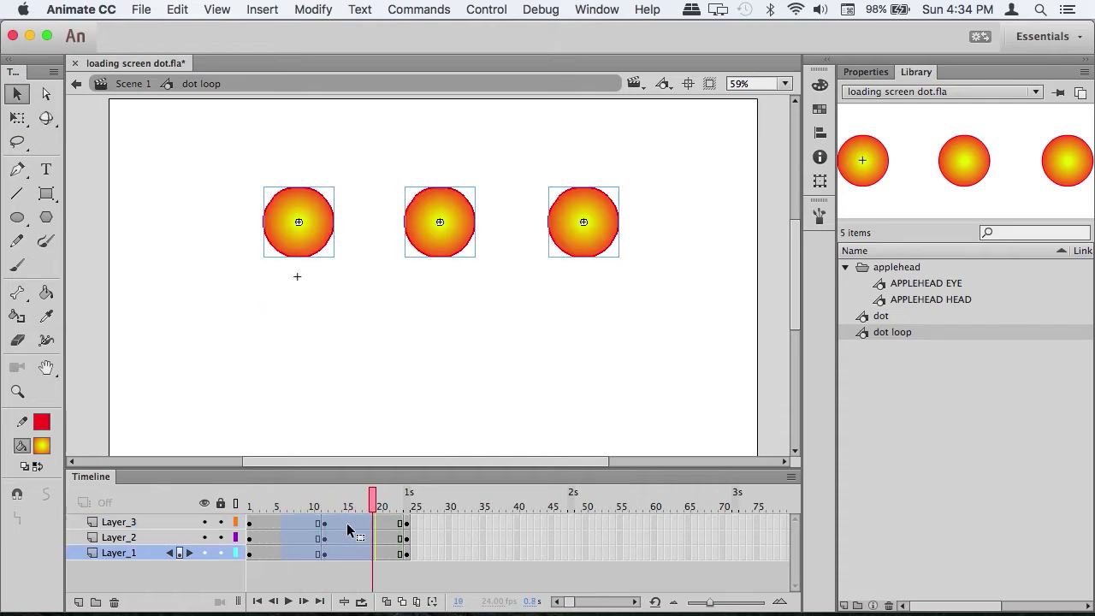
right_click(347, 525)
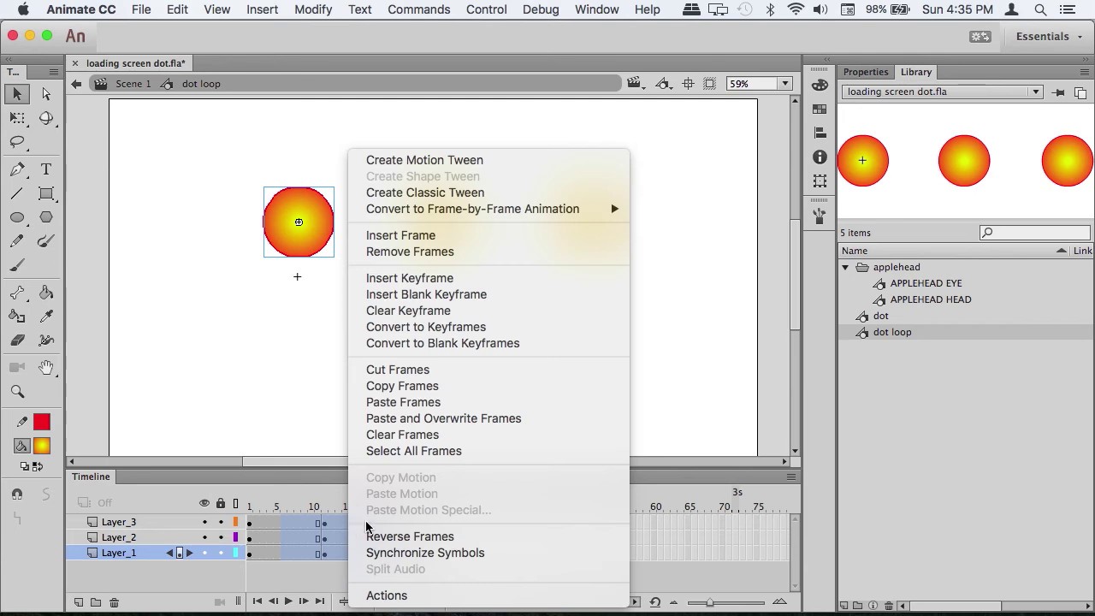
- Add classic tweens with a saved S-curve custom ease named 'My Ease 5'
click(480, 193)
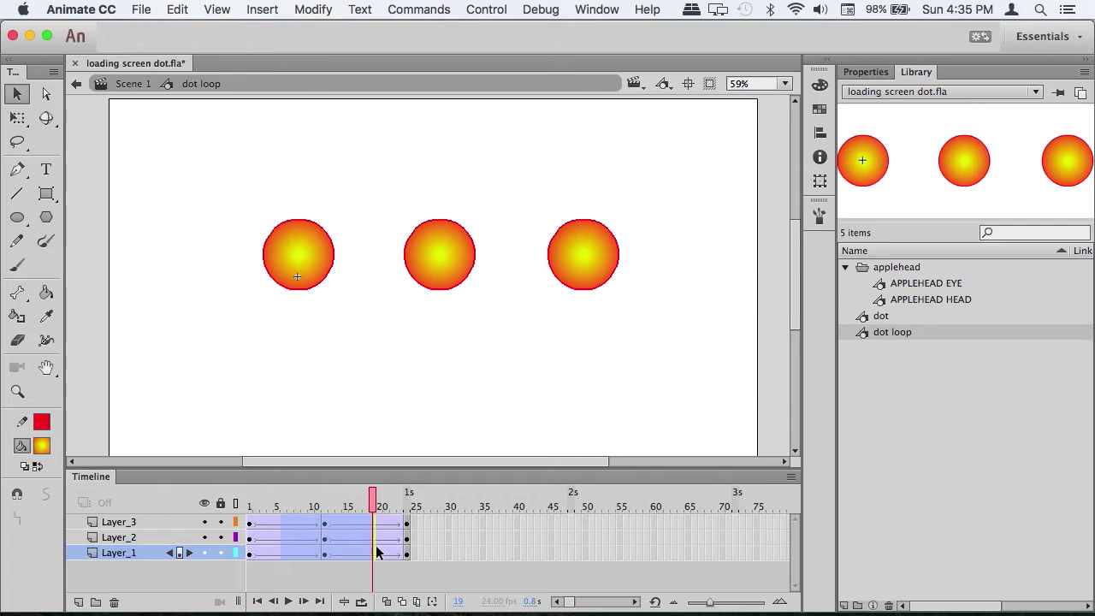
click(865, 71)
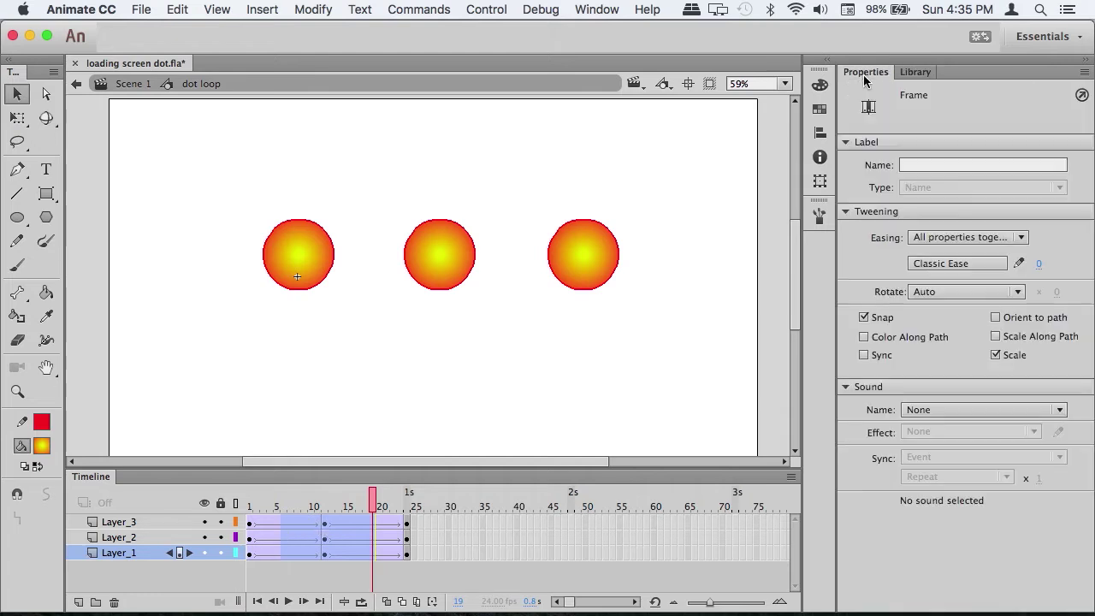
click(1013, 263)
click(654, 440)
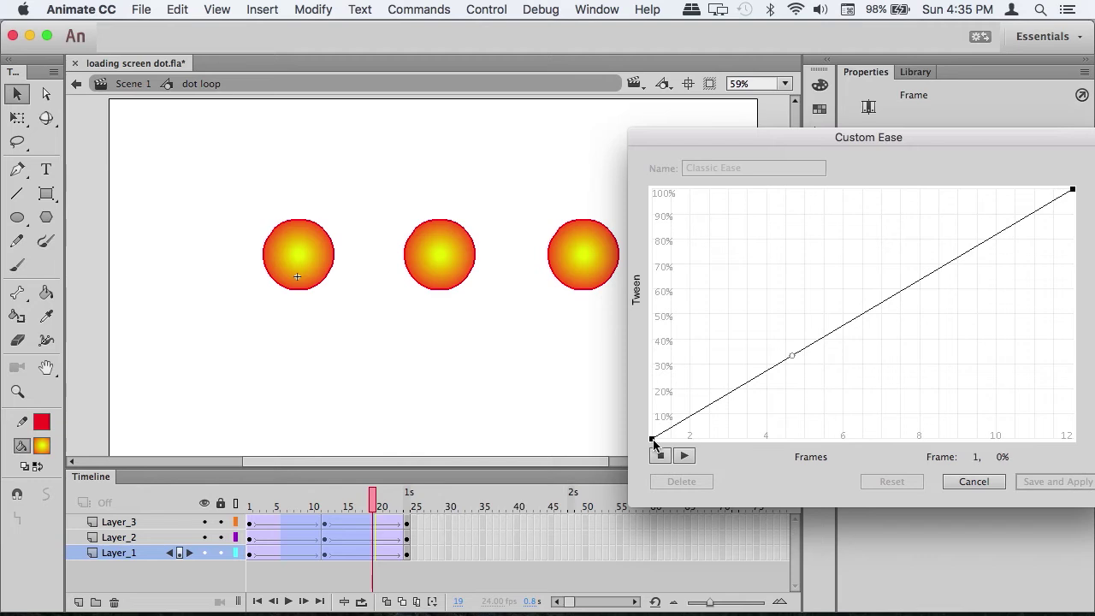
drag(791, 354, 840, 438)
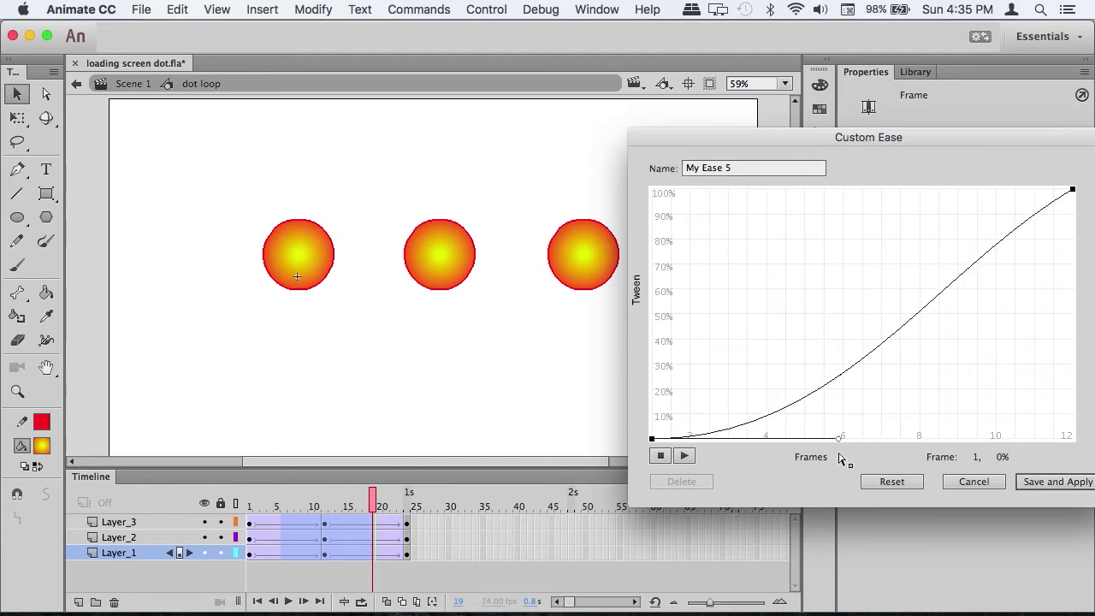
click(1073, 190)
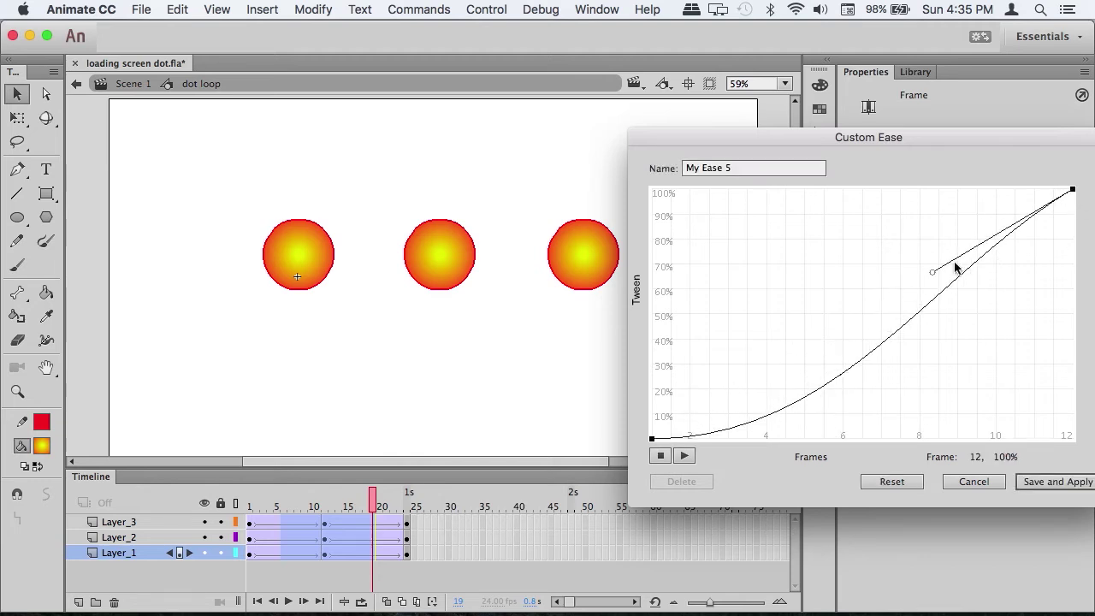
drag(933, 272, 920, 188)
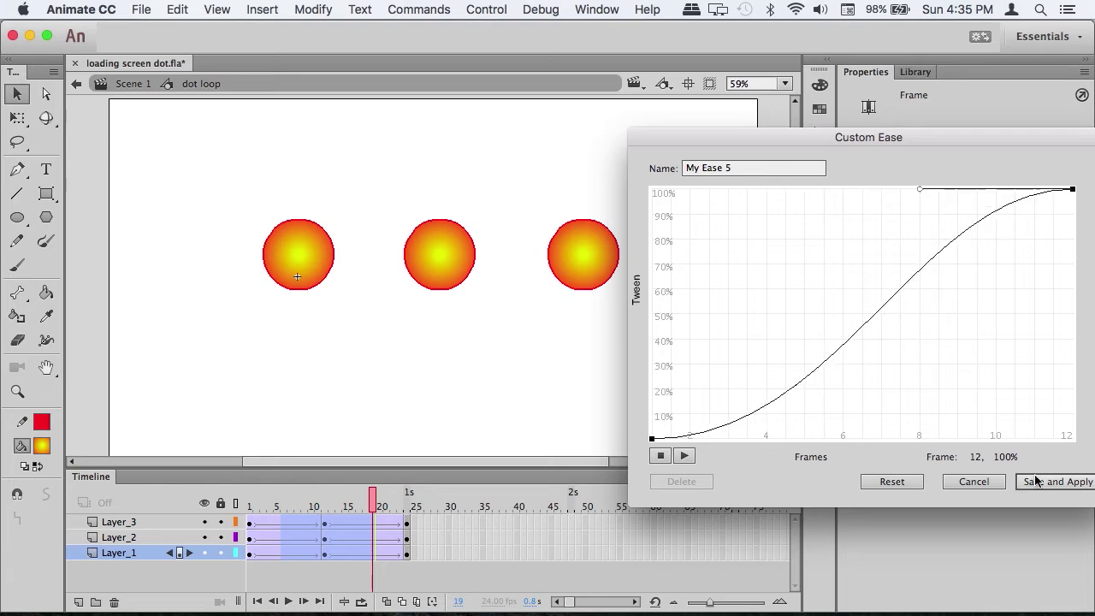
click(1045, 485)
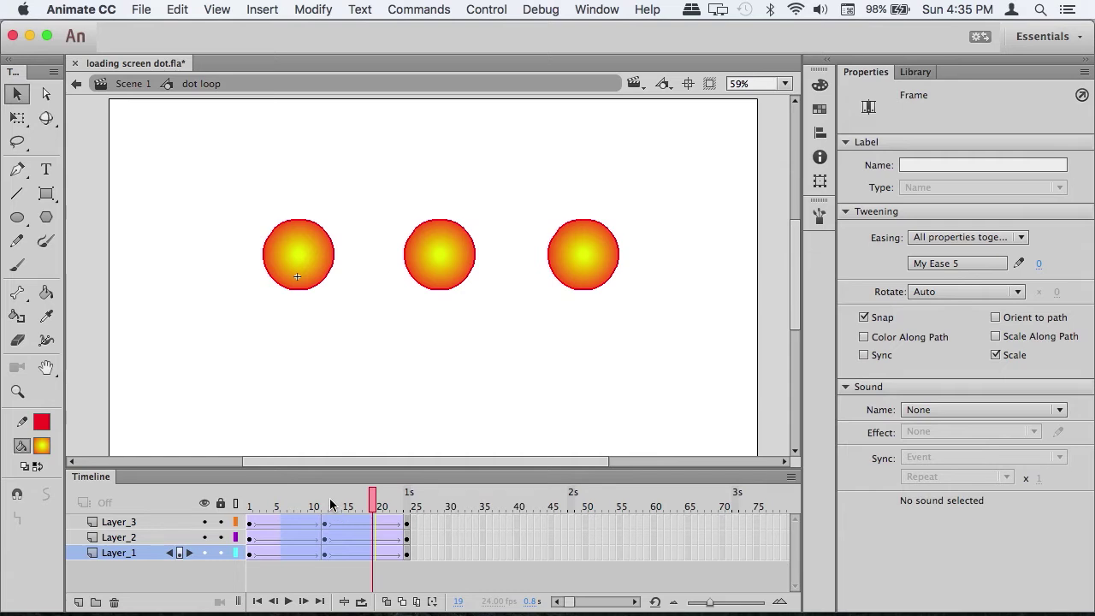
- Preview the bouncing dots from frame 1
click(249, 504)
key(Return)
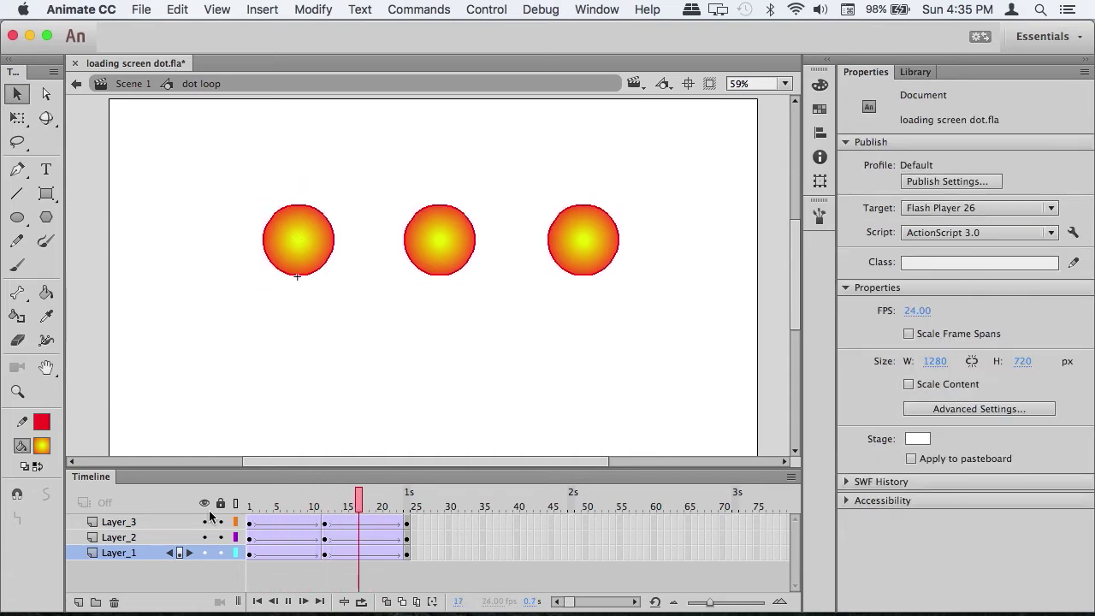
key(Return)
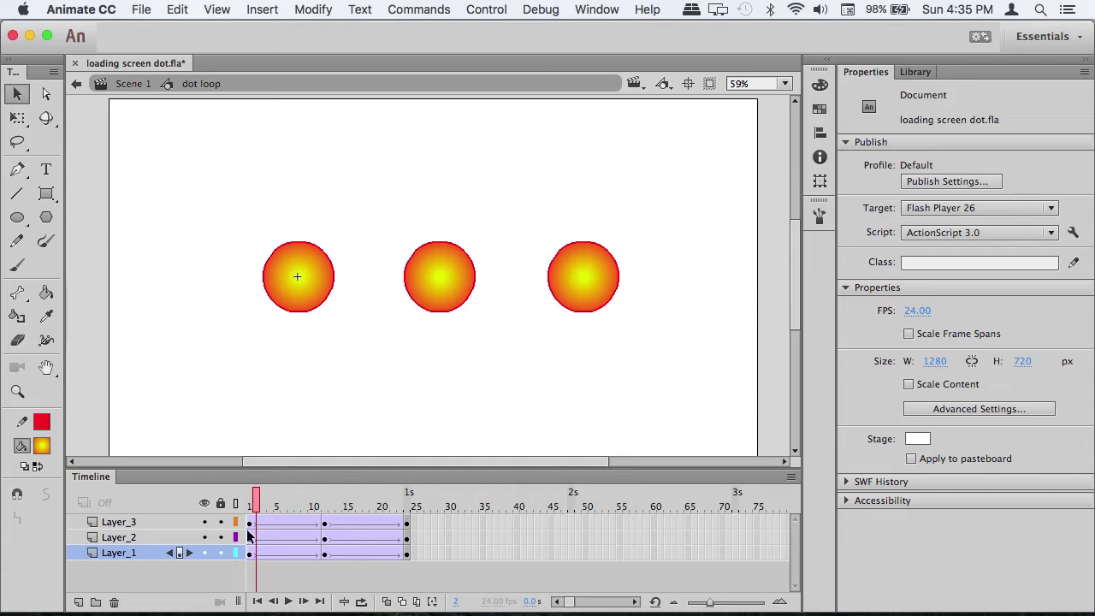
- Shift the Layer_2 and Layer_3 animations later, with Layer_3 delayed a few extra frames
drag(252, 525, 406, 543)
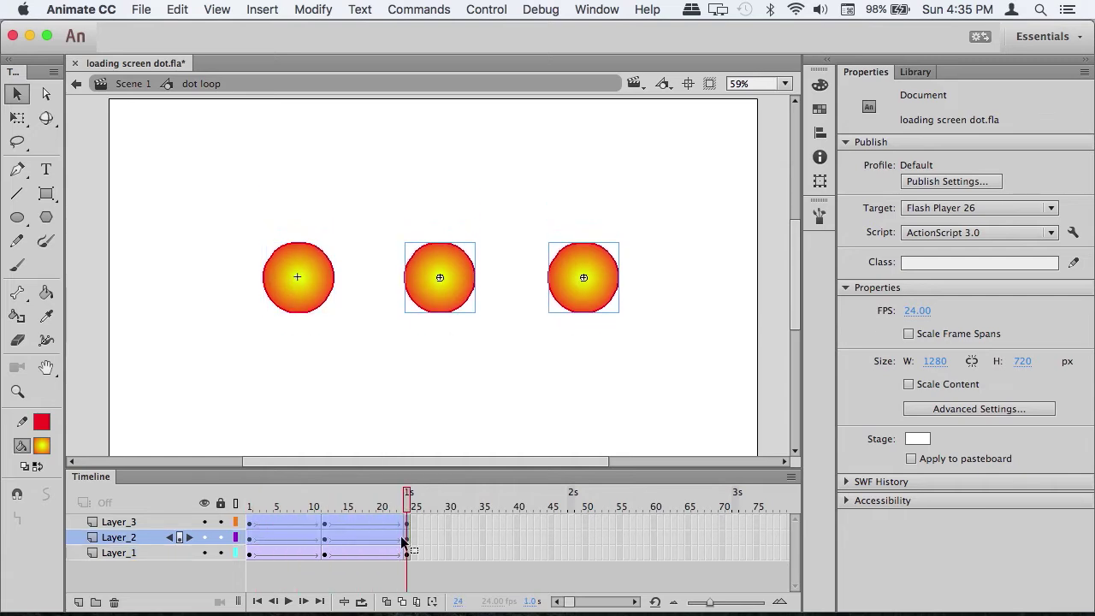
drag(249, 528, 420, 526)
click(259, 528)
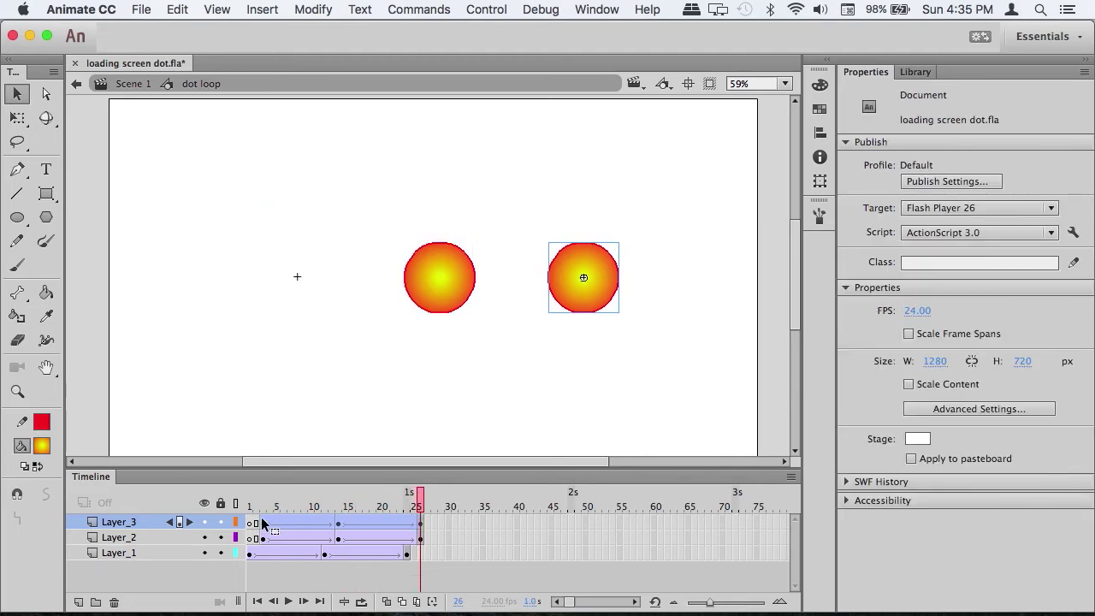
drag(262, 523, 276, 523)
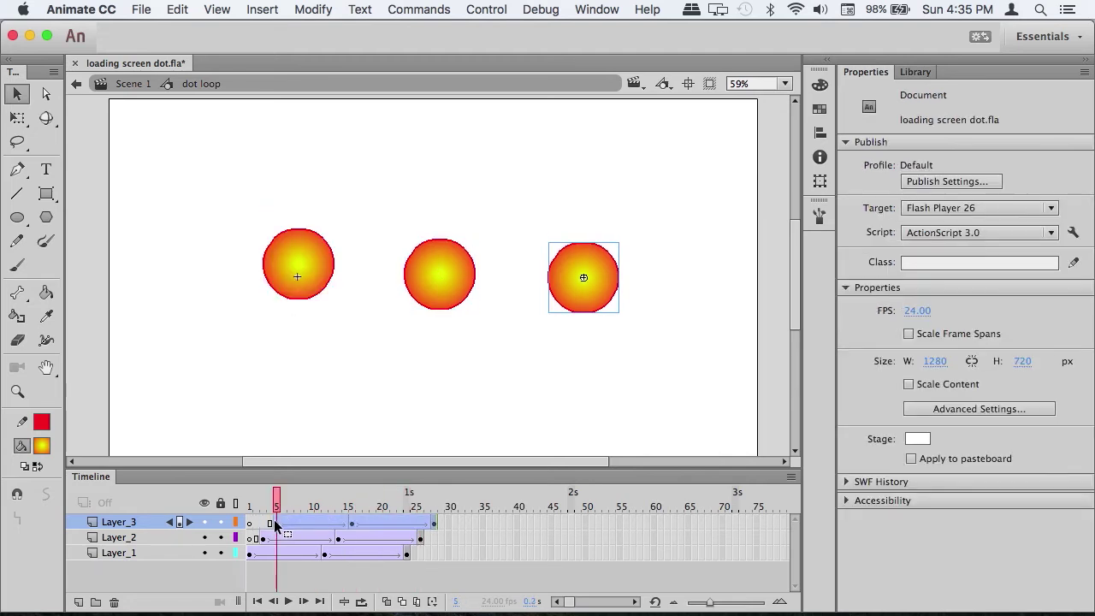
- Extend all layers to frame 28 and select Layer_2's lead-in frames
click(437, 553)
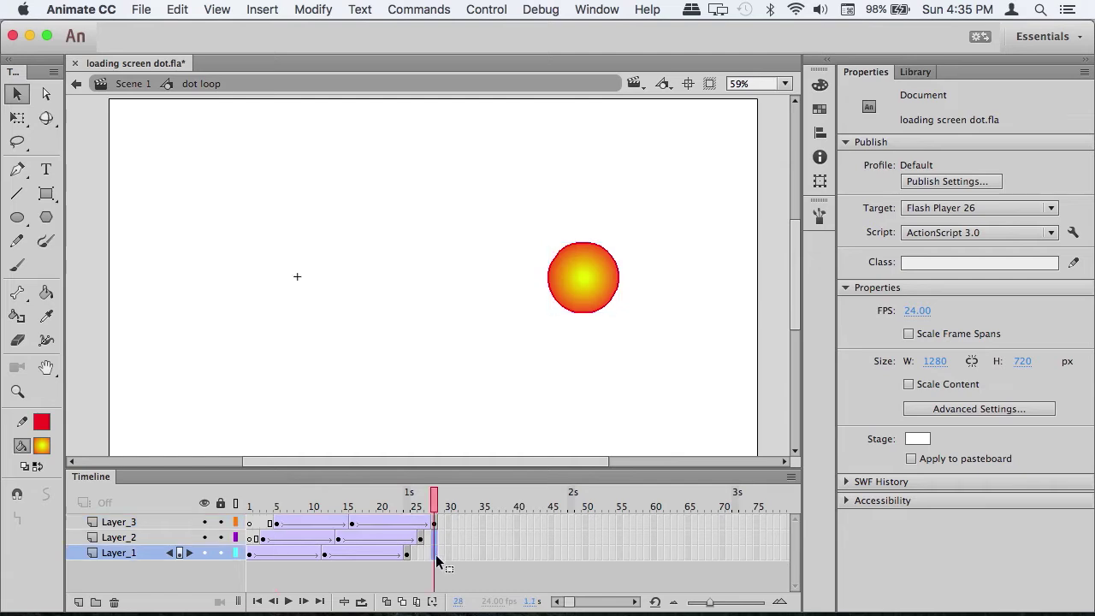
key(F5)
click(436, 500)
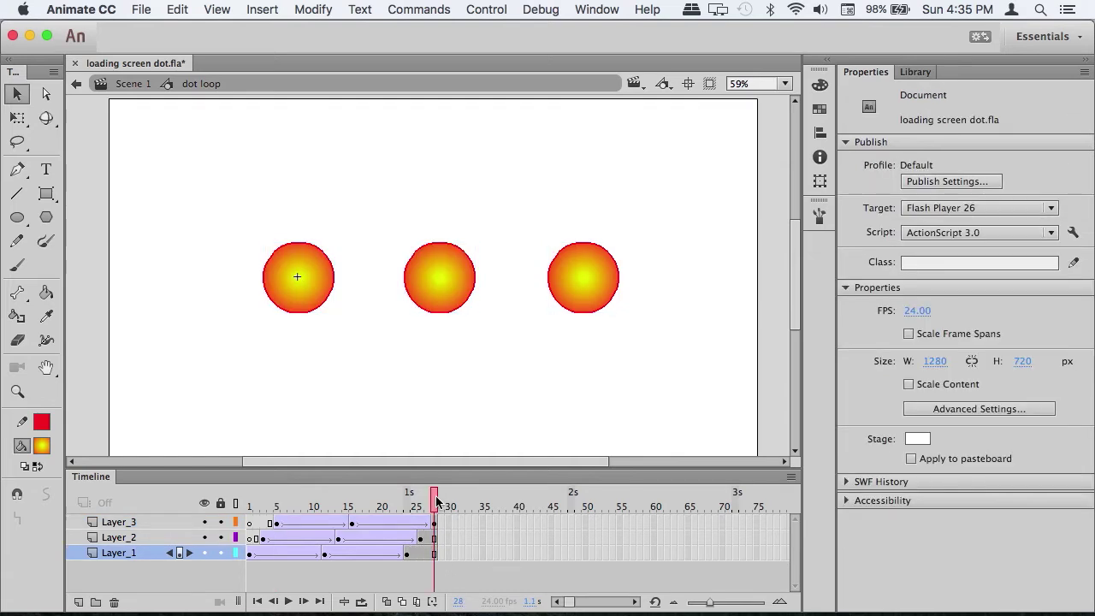
click(437, 524)
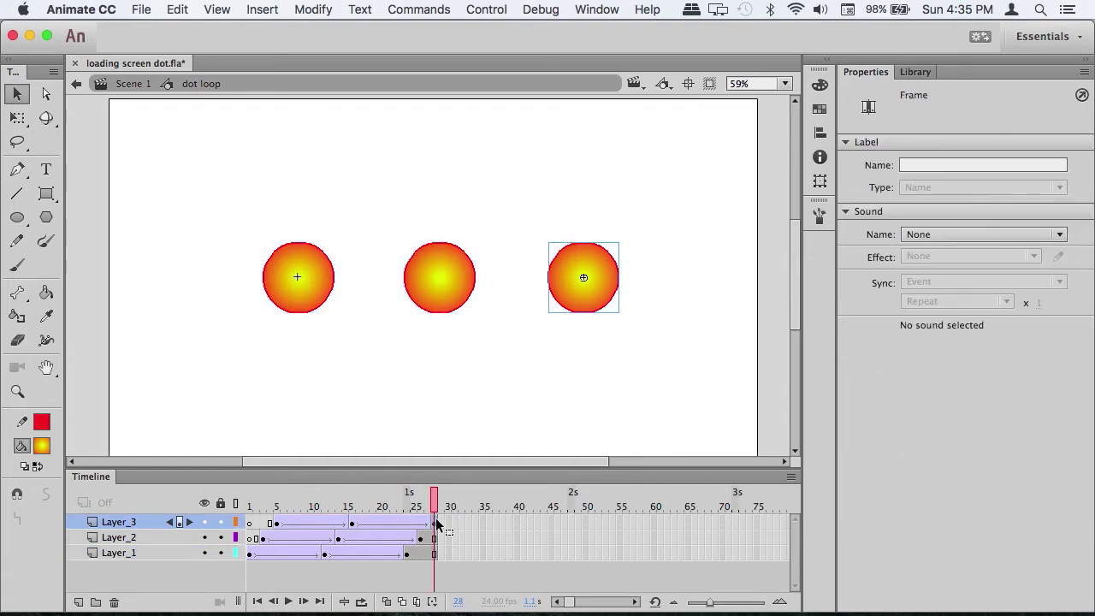
click(260, 539)
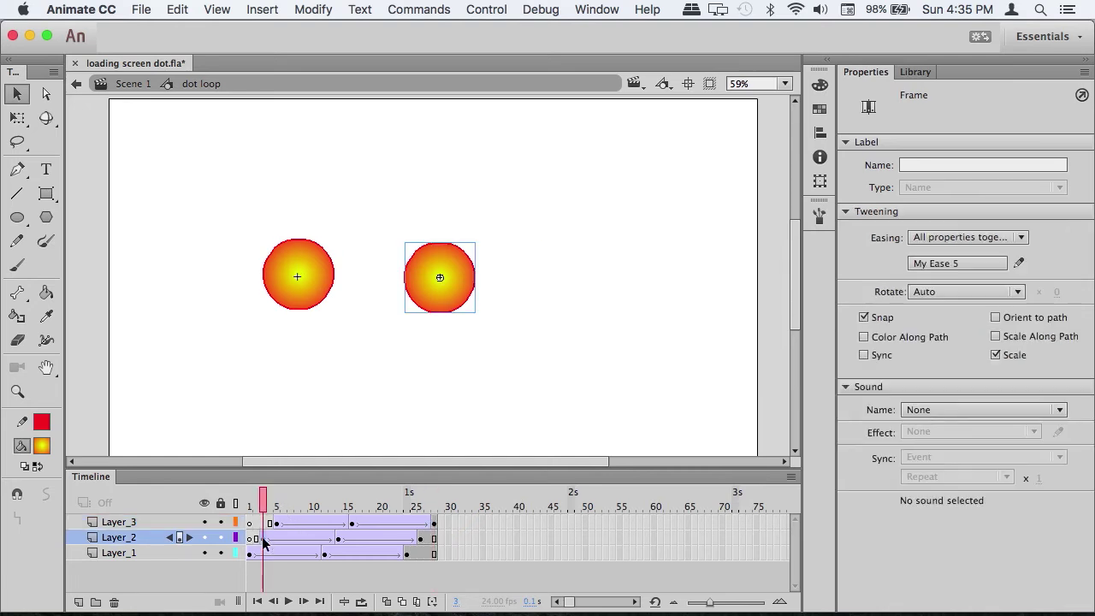
click(252, 538)
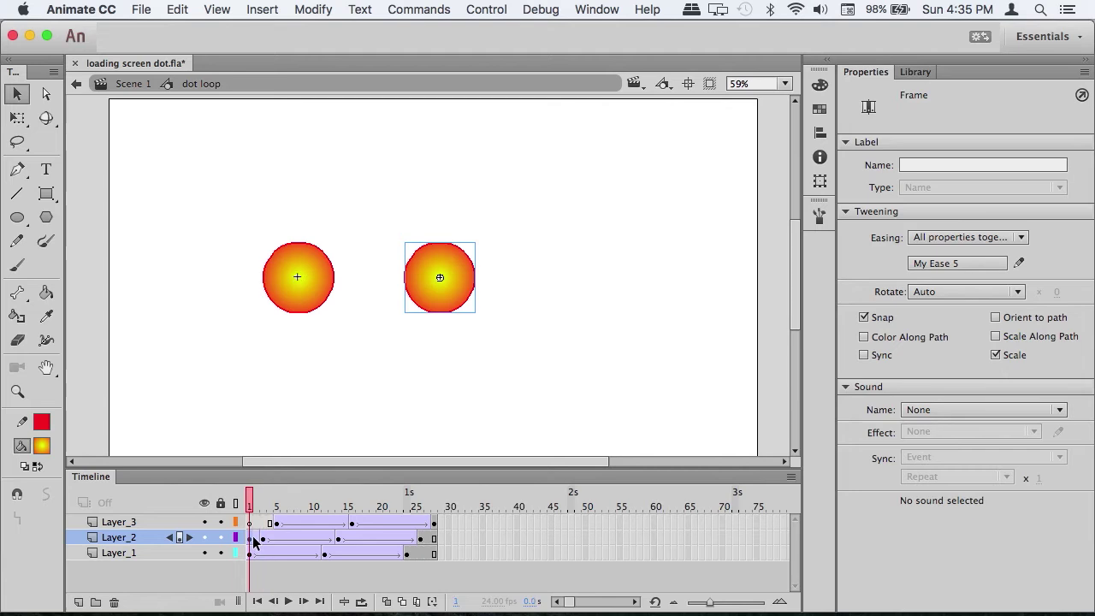
- Remove classic tweens from the Layer_2 and Layer_3 lead-in frames and preview from frame 1
right_click(254, 540)
click(343, 194)
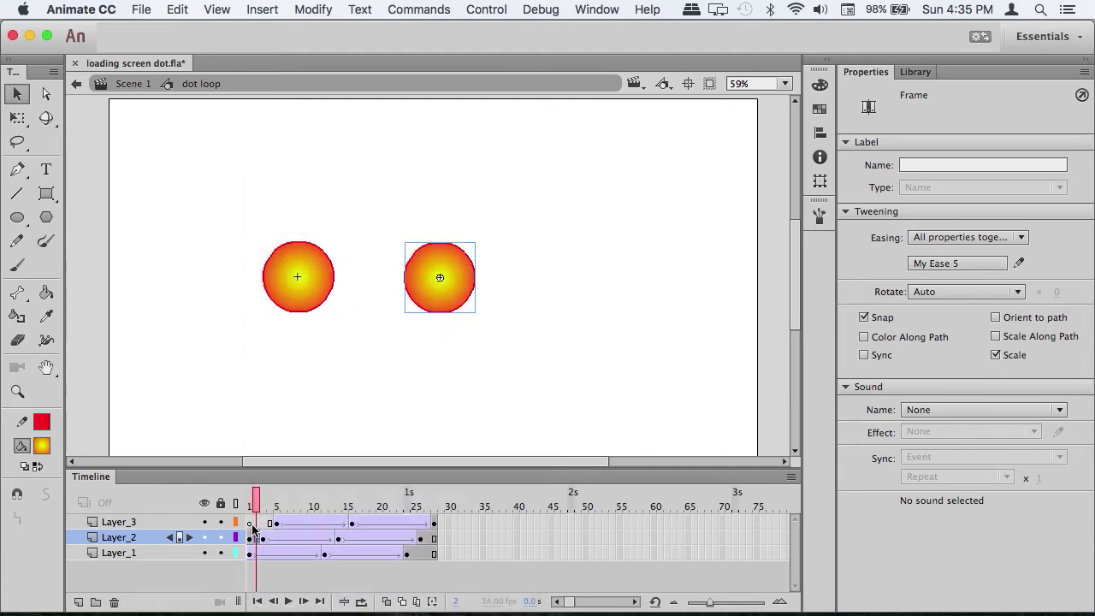
click(275, 525)
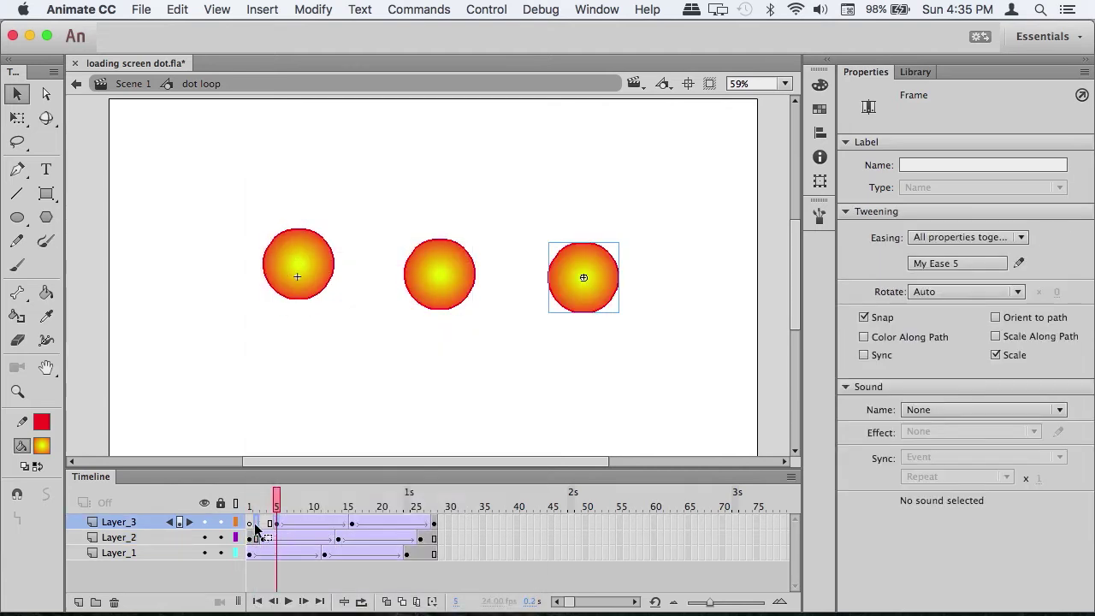
click(252, 524)
right_click(263, 524)
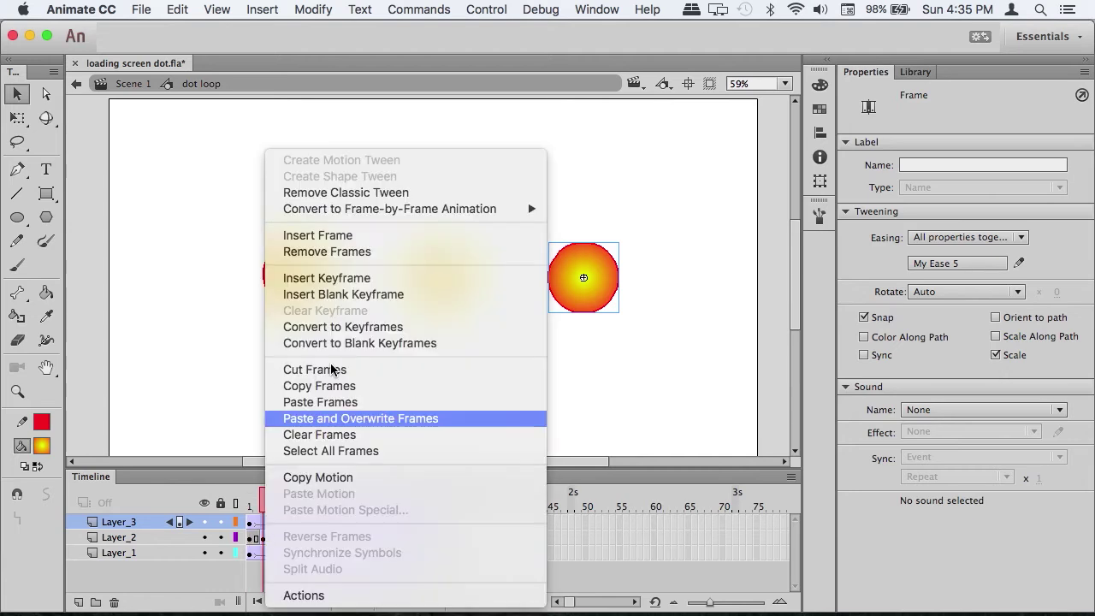
click(367, 200)
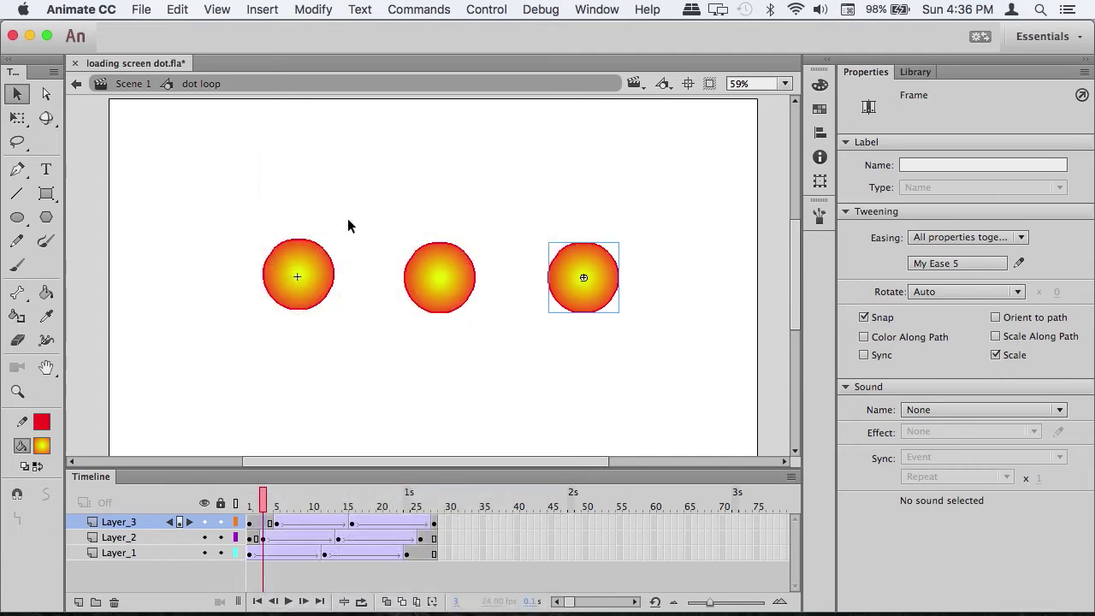
click(249, 503)
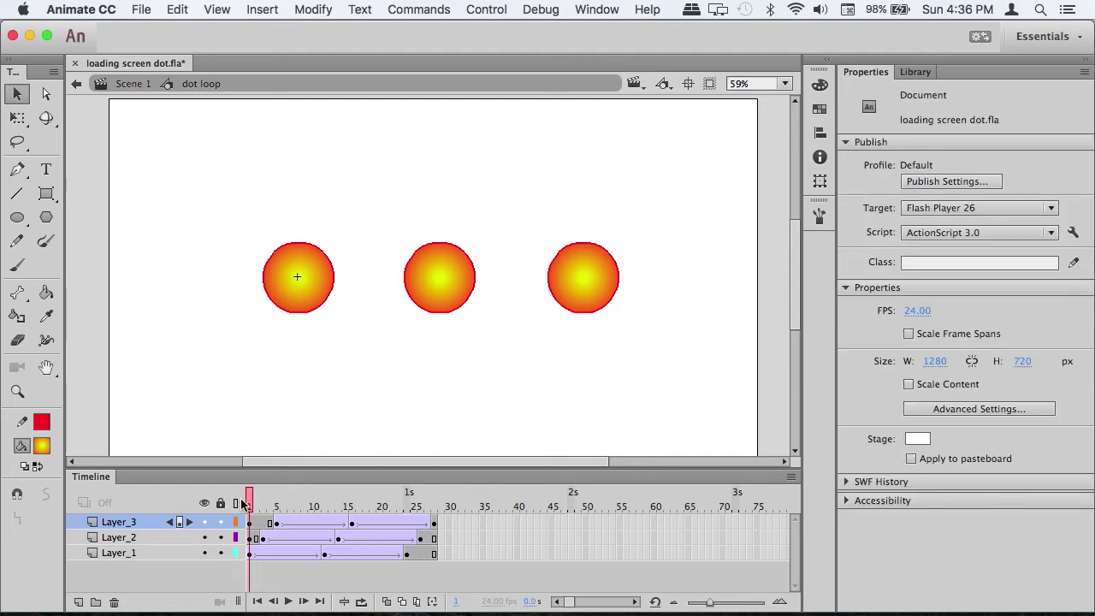
key(Return)
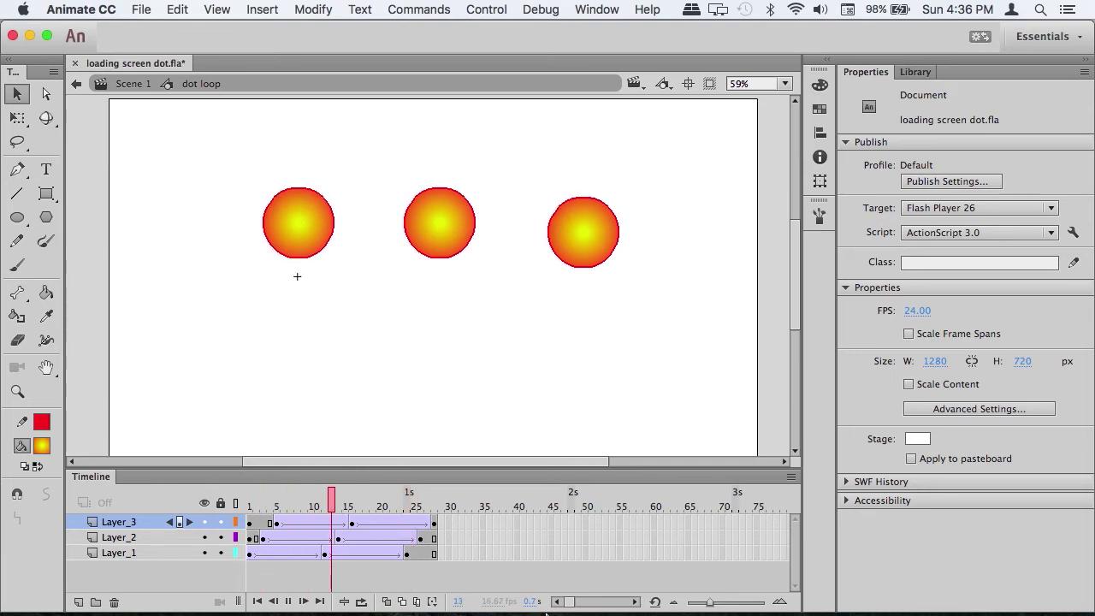
- Clear the frame 5–20 loop range, enable Control > Loop Playback, and preview the full 28-frame loop
click(362, 601)
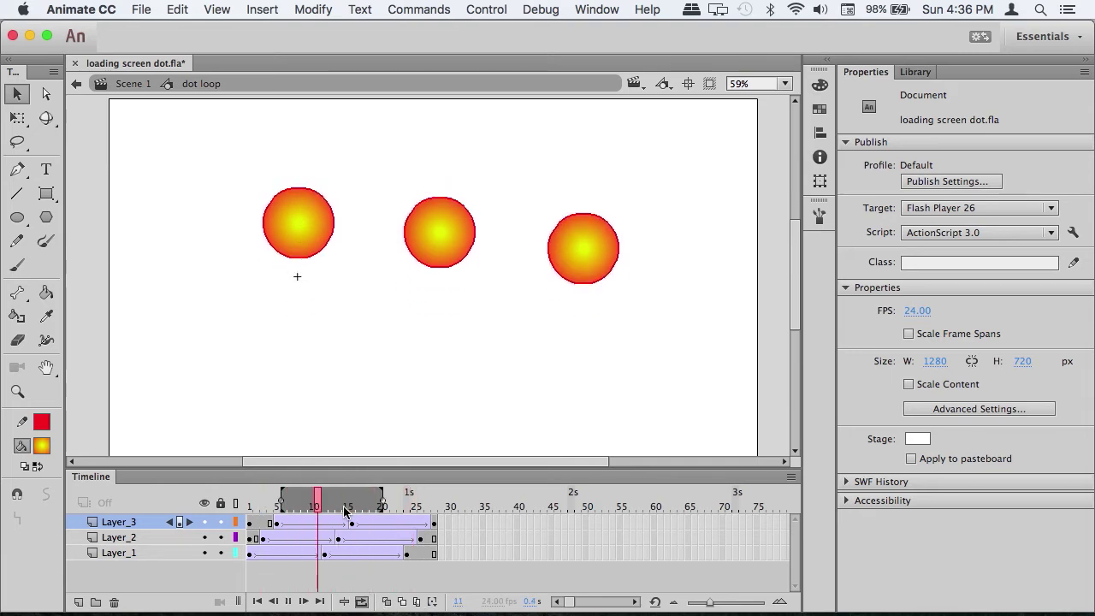
key(Return)
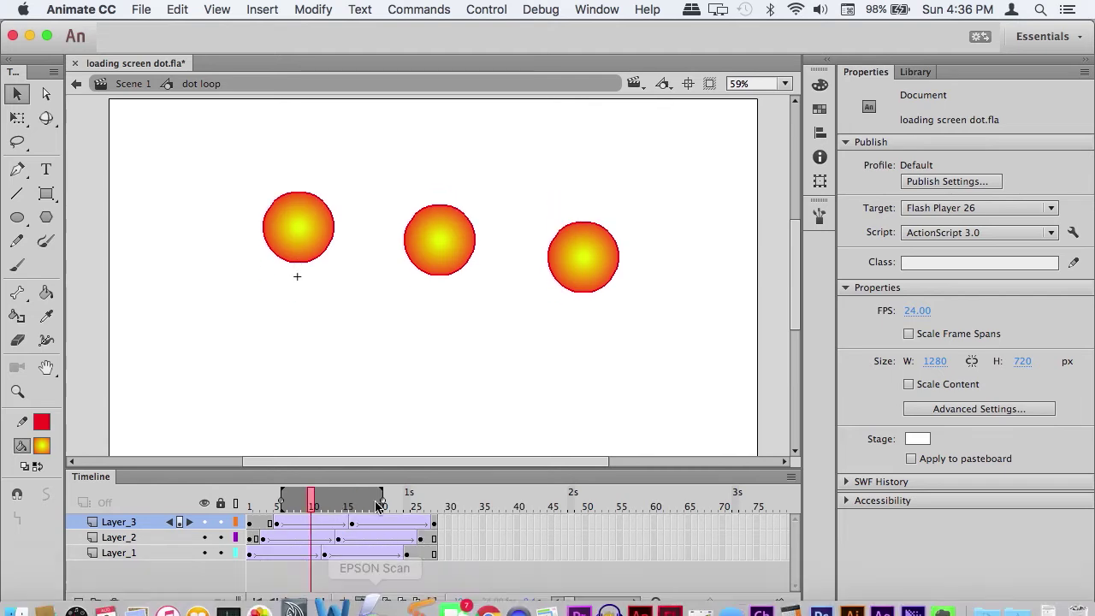
click(361, 602)
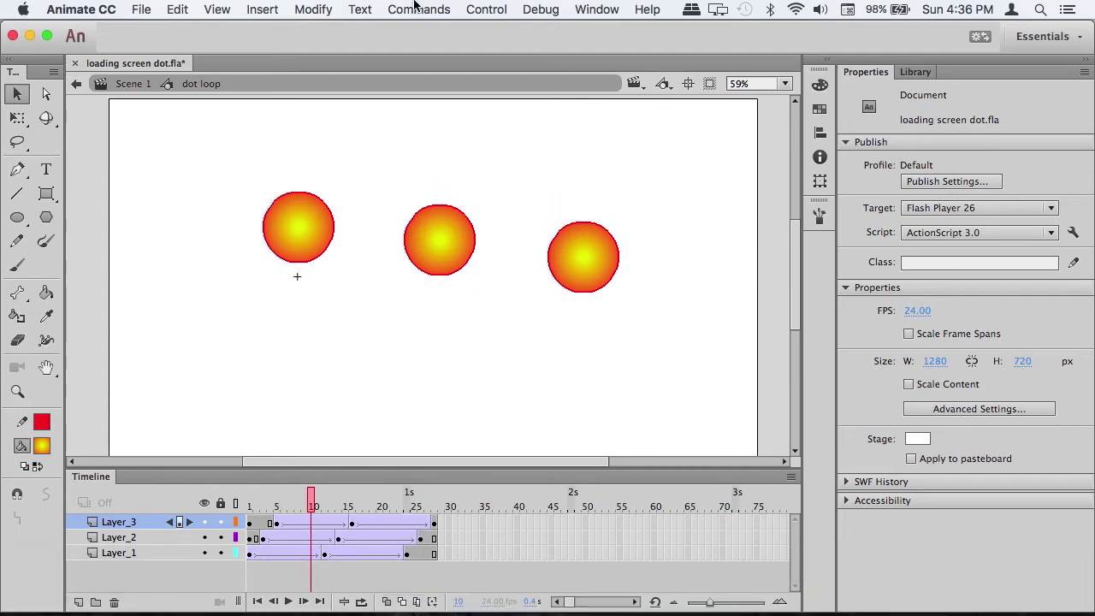
click(486, 9)
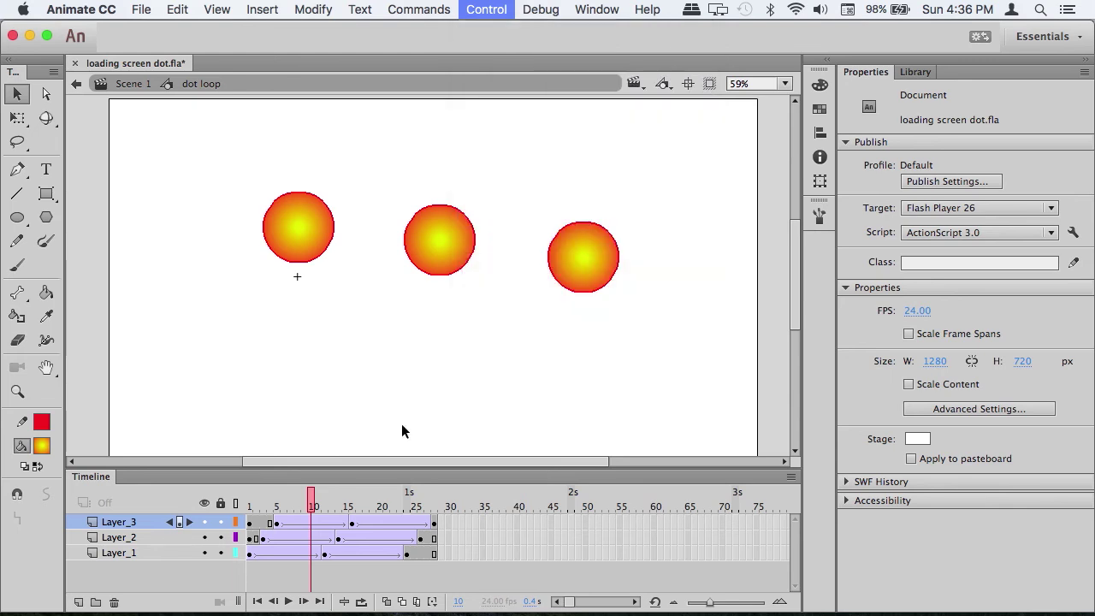
drag(334, 497, 431, 496)
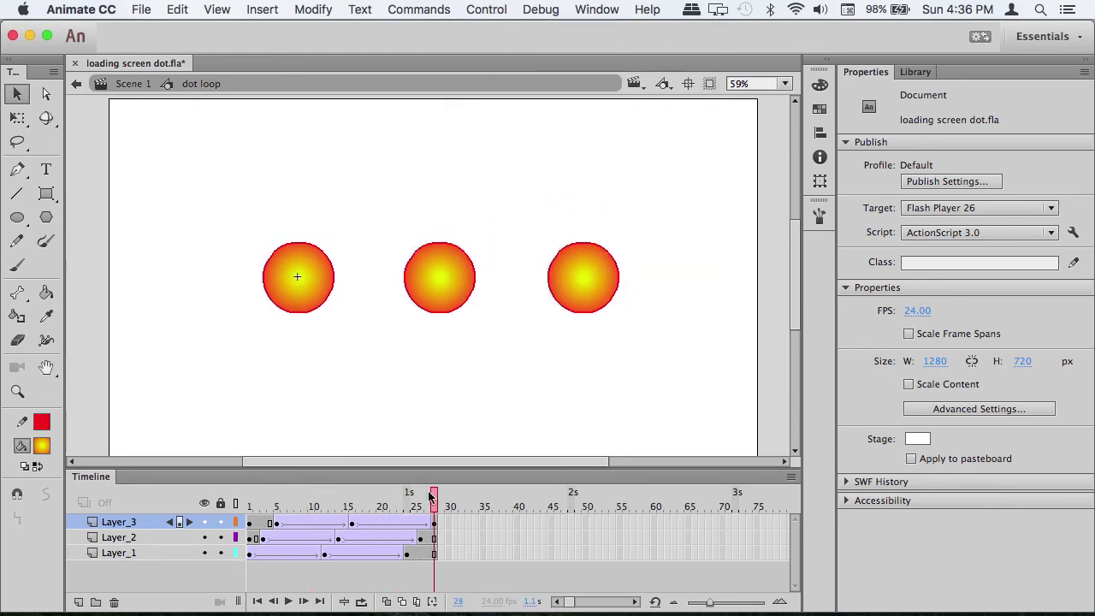
click(478, 6)
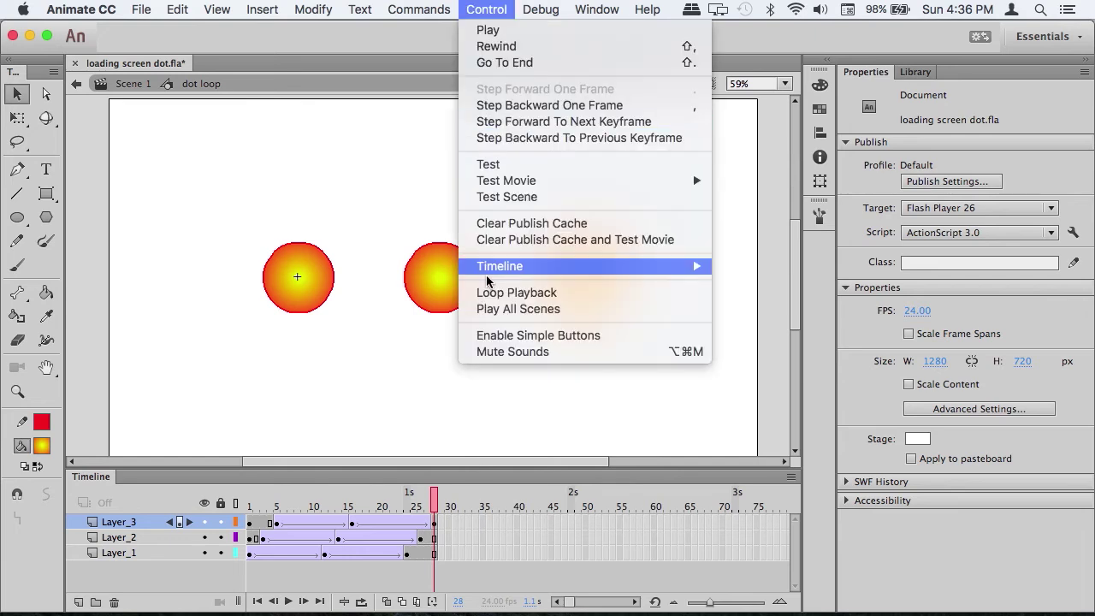
click(513, 291)
key(Return)
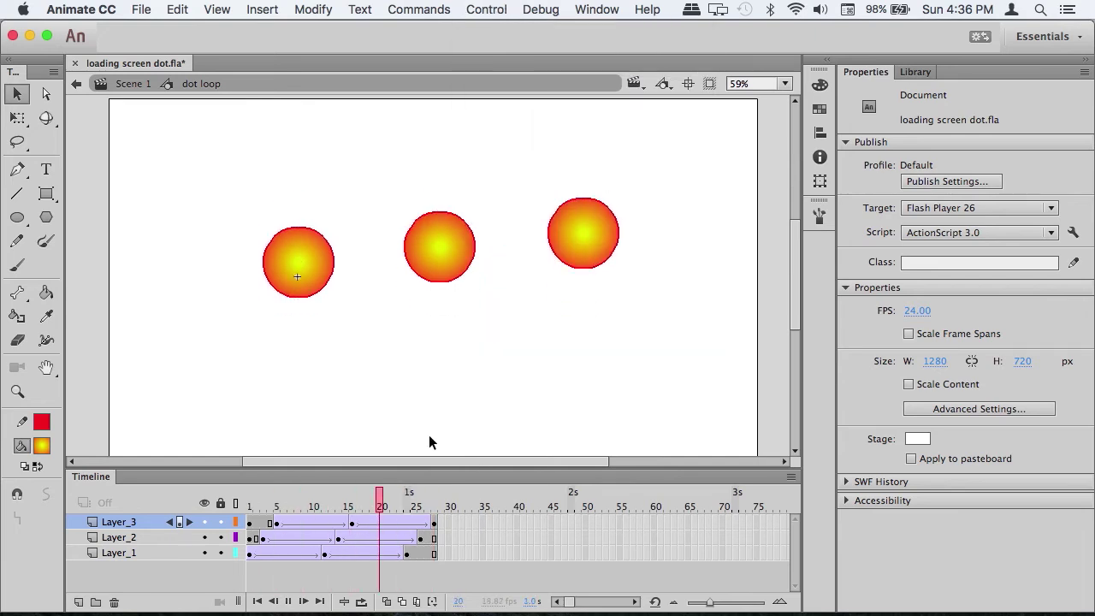
key(Return)
key(shift+comma)
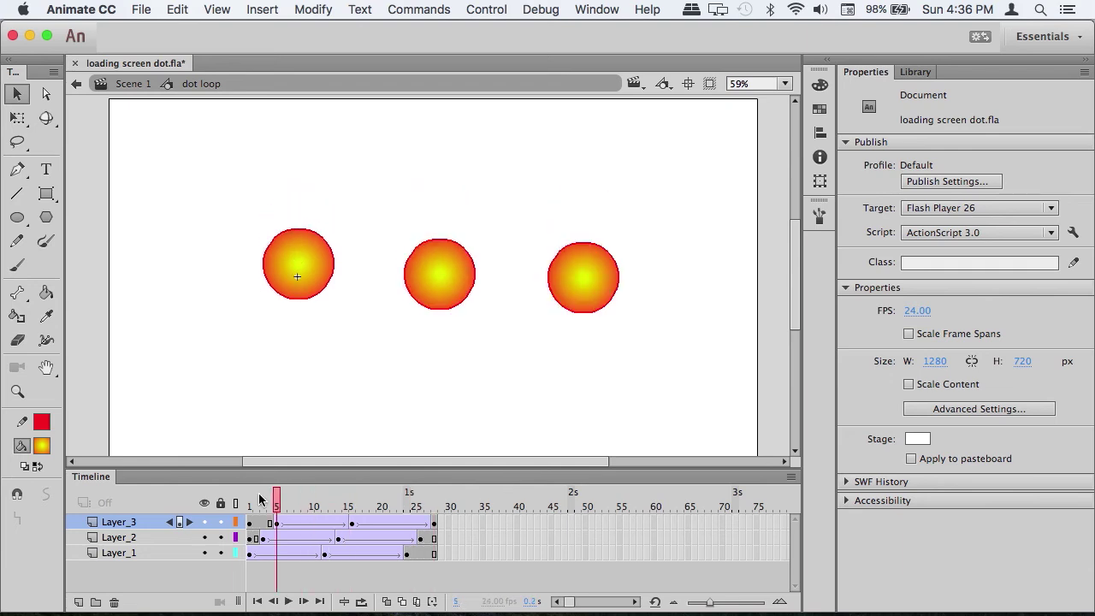
- Inside the dot symbol, add Layer_2 above Layer_1 and lock Layer_1
click(303, 289)
double_click(302, 289)
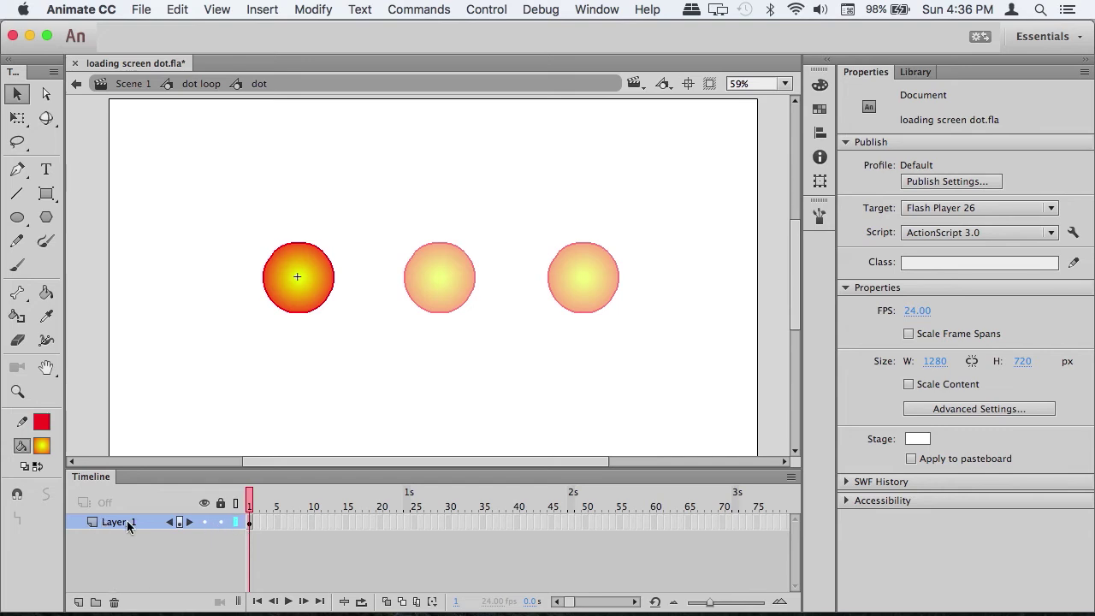
click(79, 602)
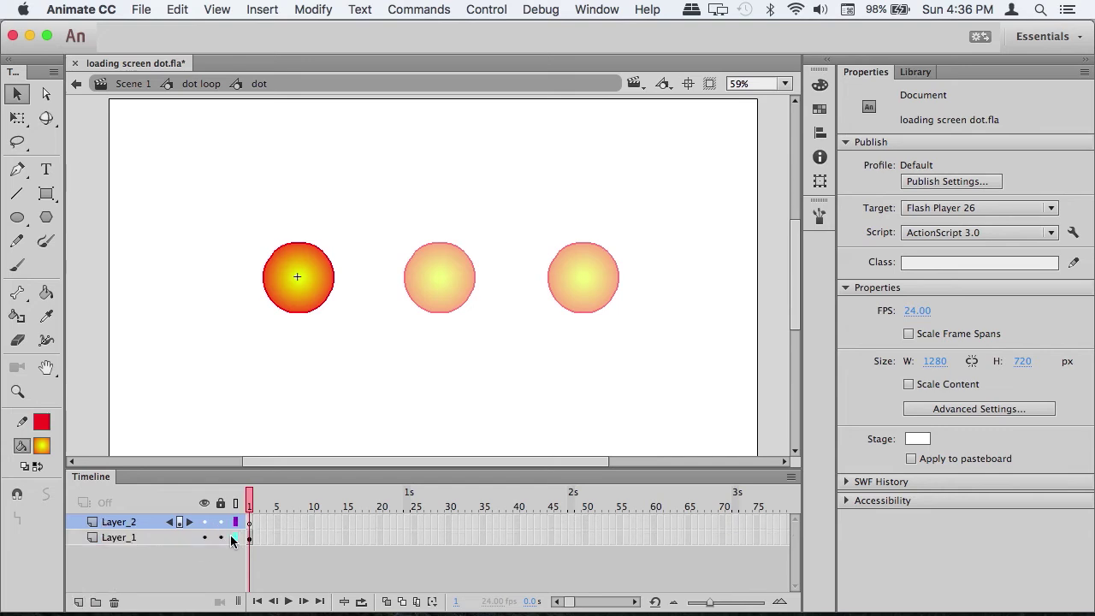
click(250, 539)
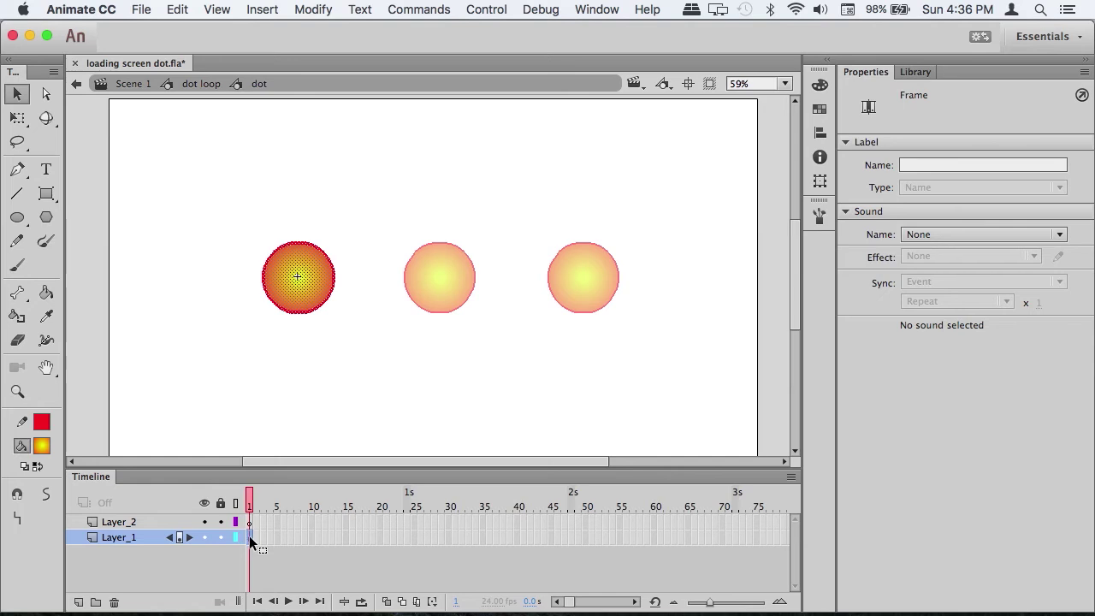
click(221, 537)
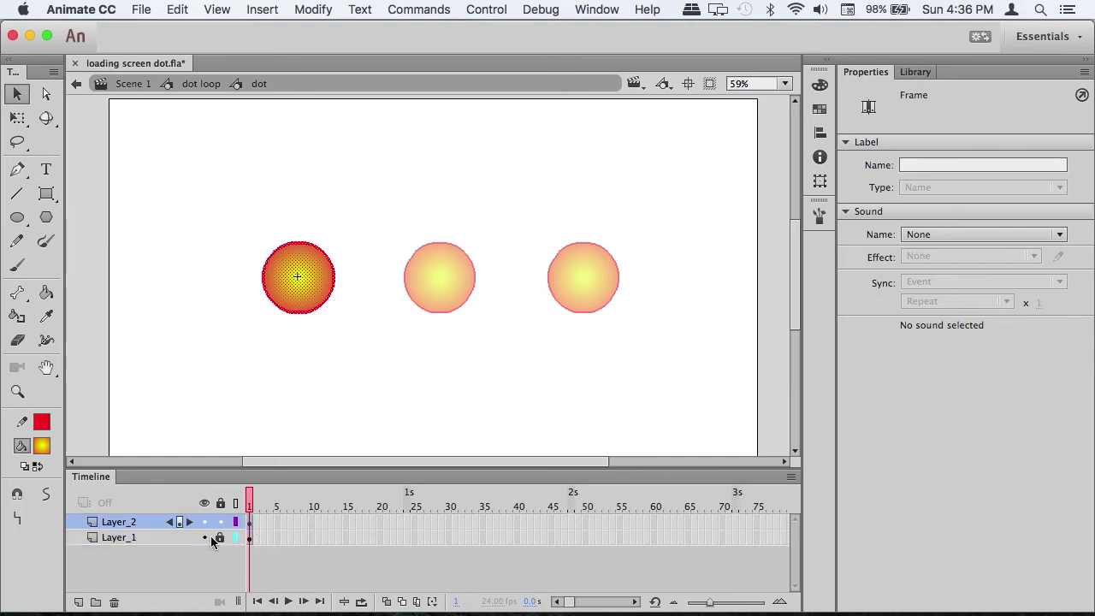
click(367, 252)
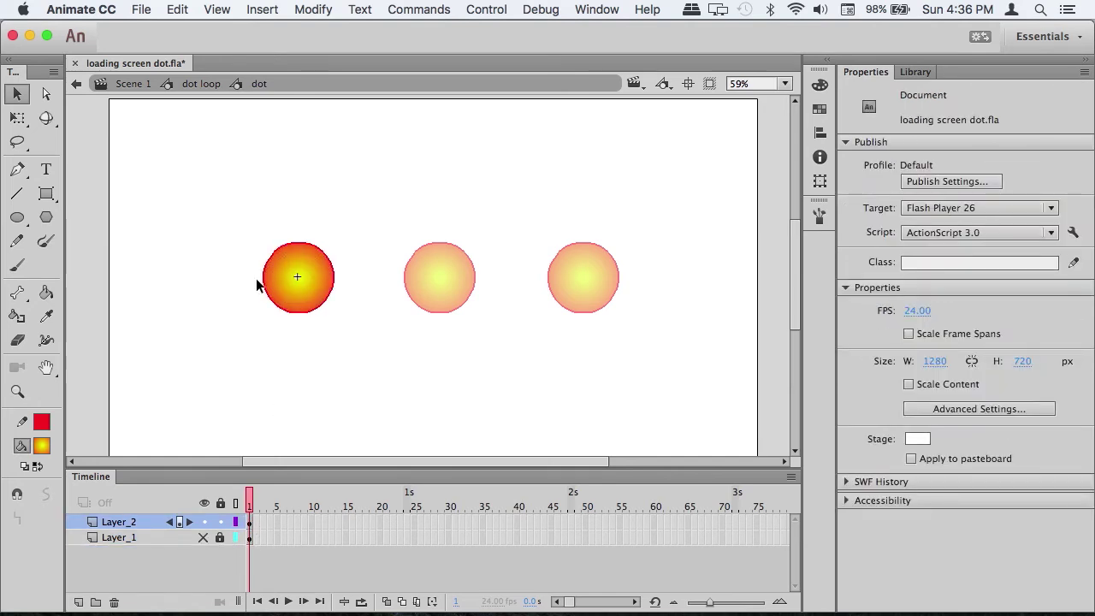
- Recolour the dot's radial gradient: outer stop brown C9693B, inner stop white
click(313, 281)
click(819, 84)
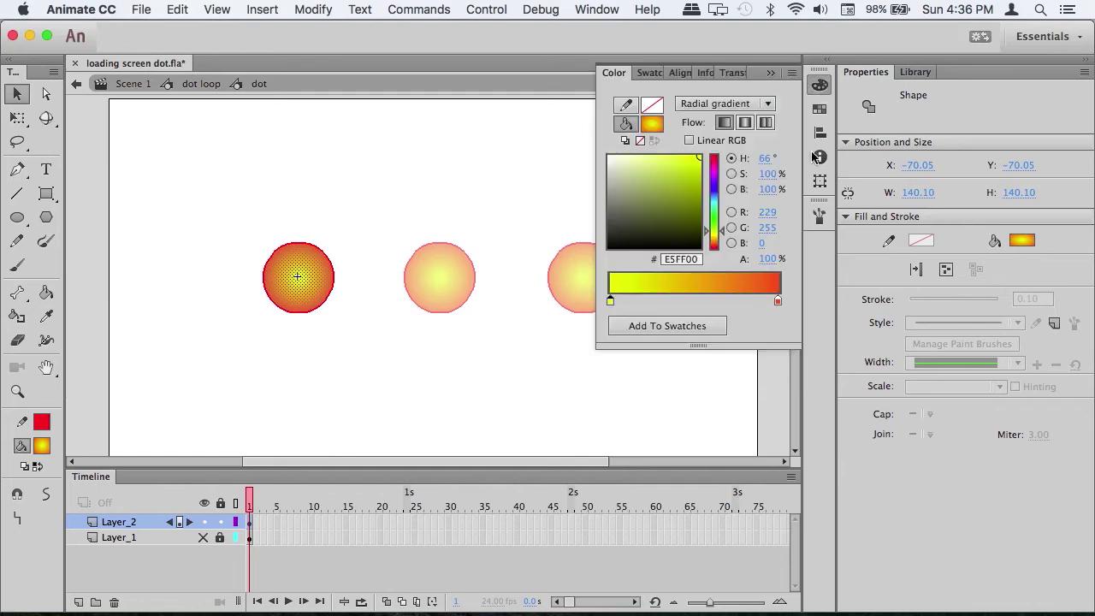
click(779, 301)
drag(697, 184, 673, 175)
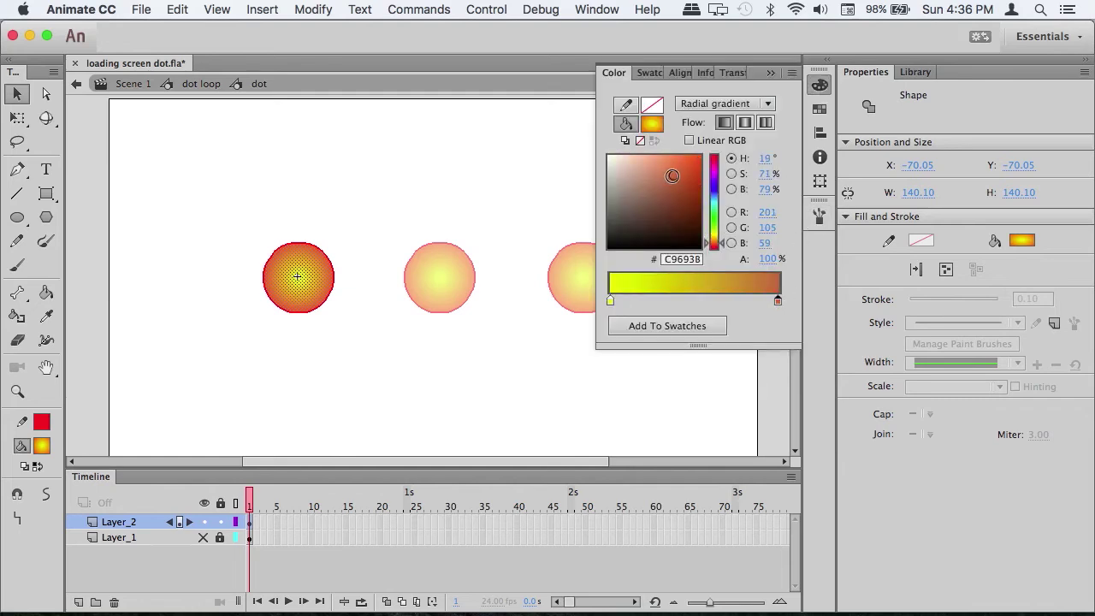
click(611, 300)
drag(613, 155, 533, 162)
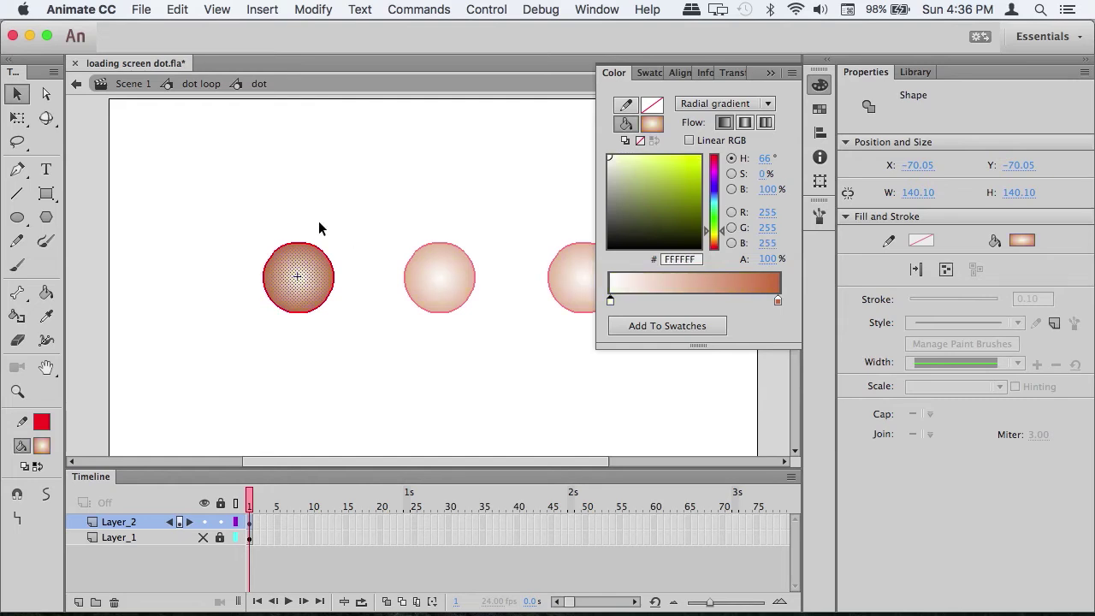
- Shift the gradient highlight up and to the left with the Gradient Transform tool
key(f)
click(288, 279)
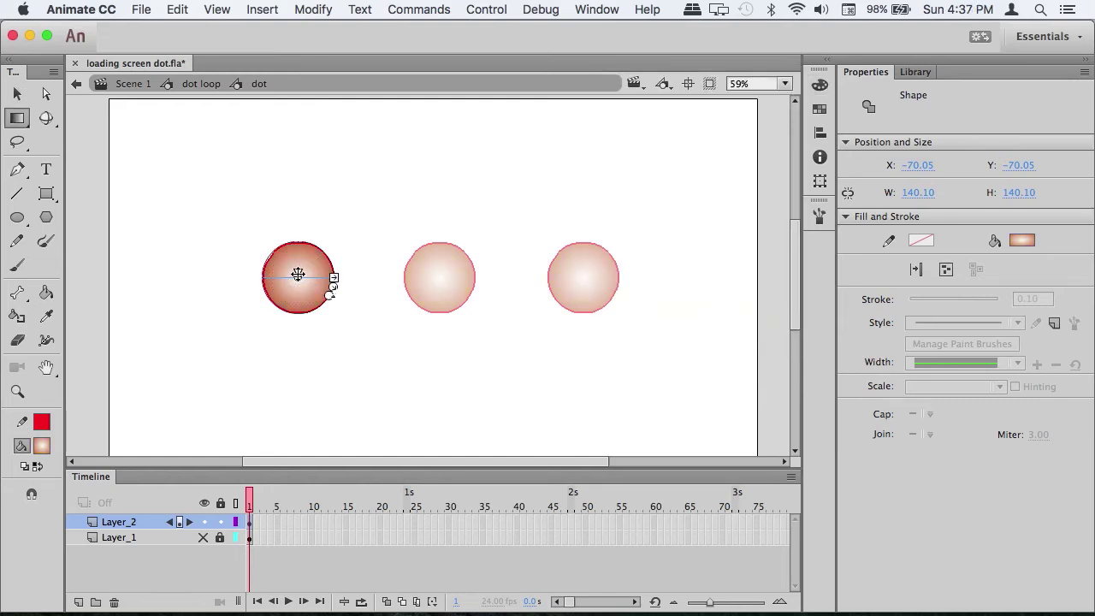
drag(298, 274, 288, 254)
key(v)
click(213, 273)
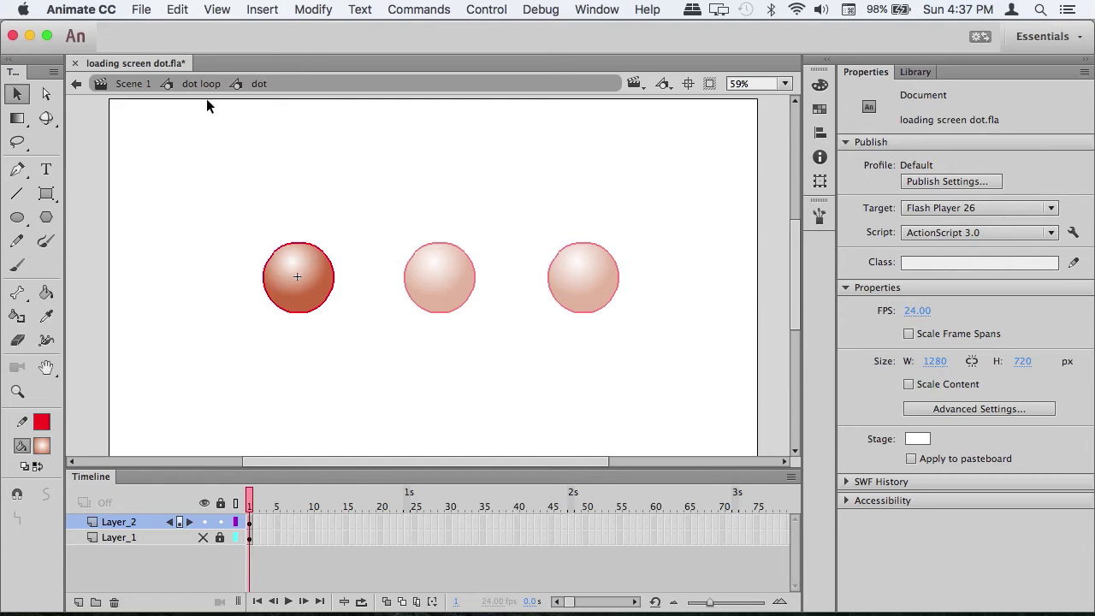
- Back in dot loop, play the brown bouncing dots and rewind the playhead to frame 1
click(193, 85)
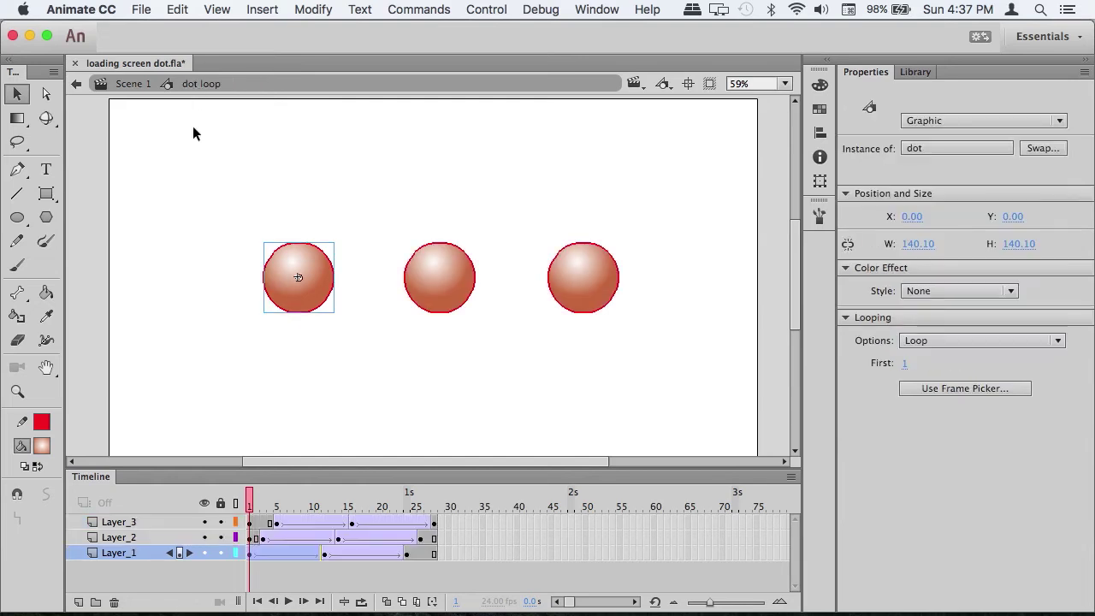
click(259, 375)
key(Return)
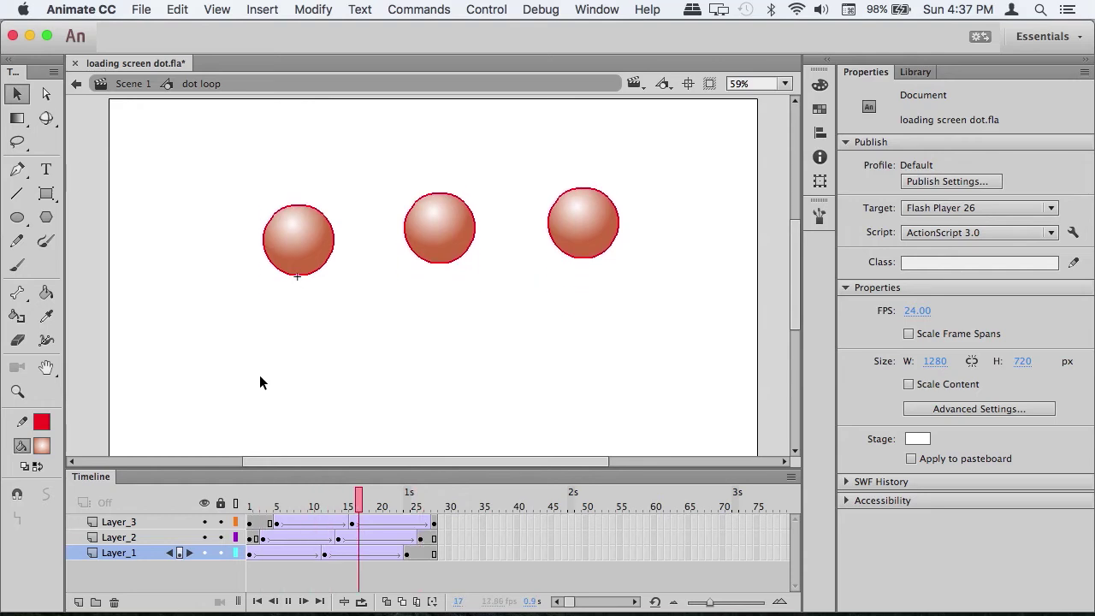
key(Return)
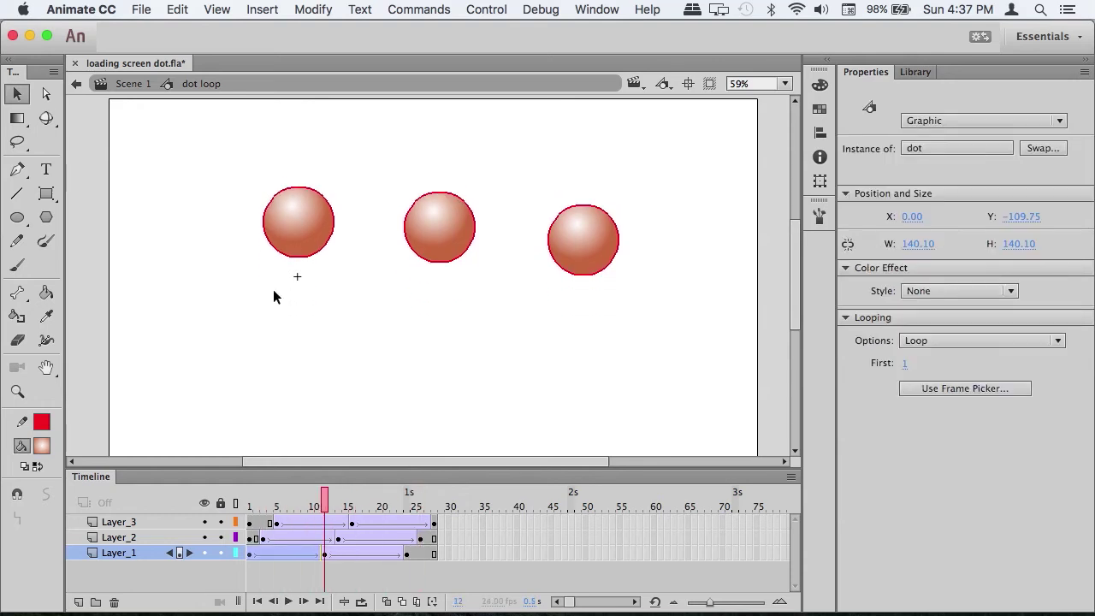
drag(303, 506, 249, 505)
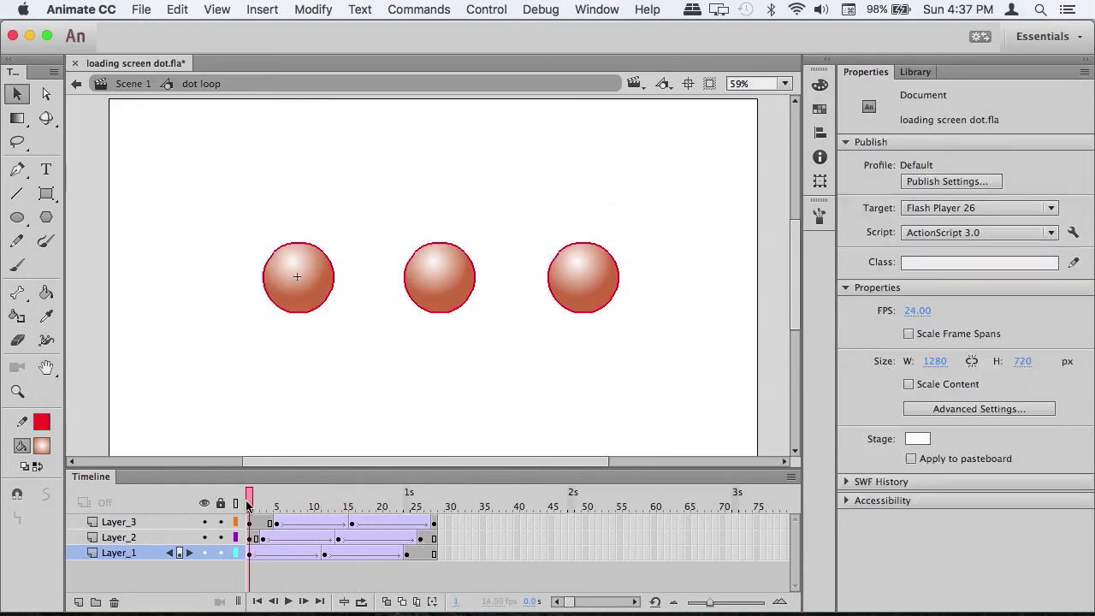
double_click(302, 301)
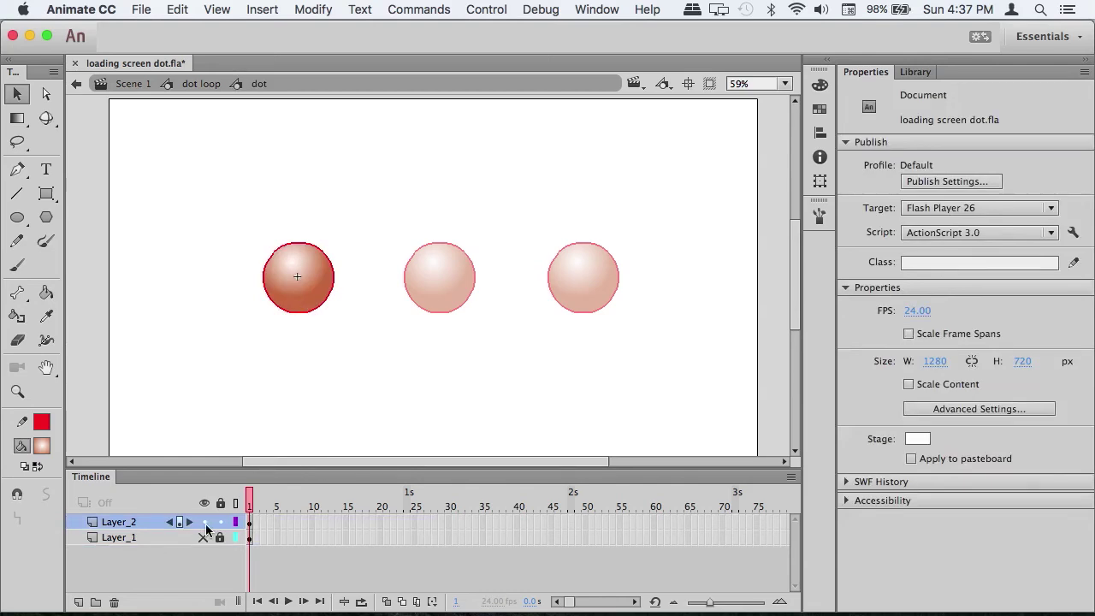
- Hide Layer_2 and add a new layer above it for the apple
click(205, 522)
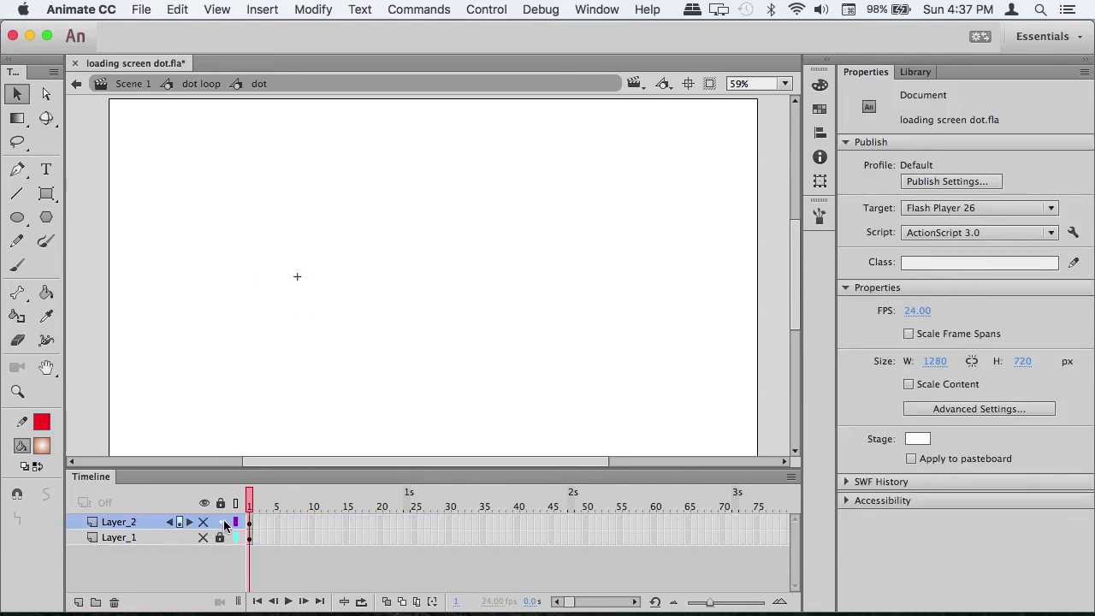
click(79, 603)
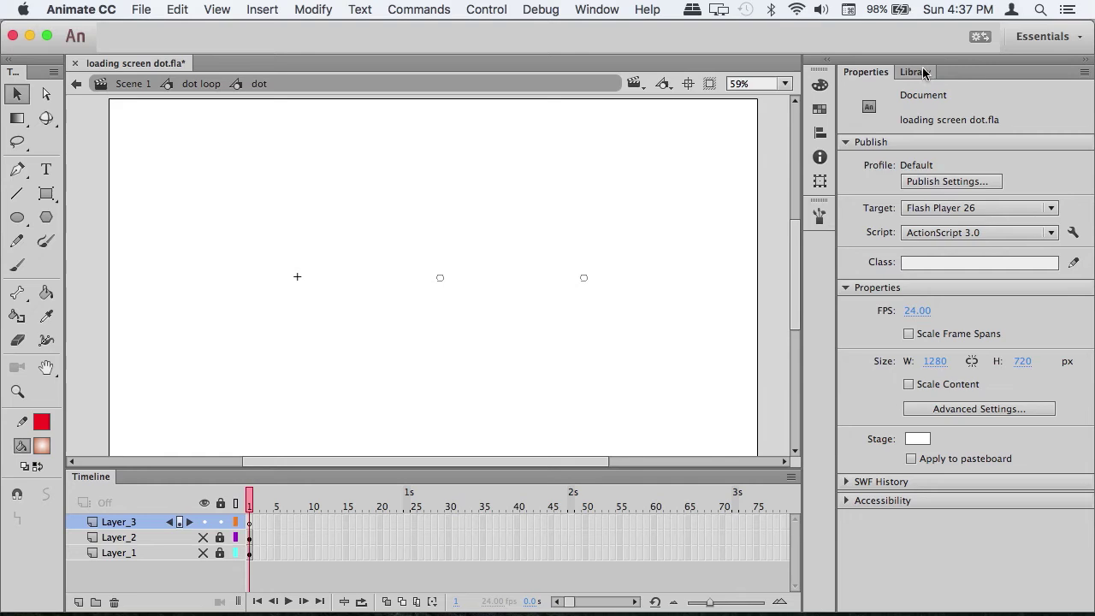
click(147, 6)
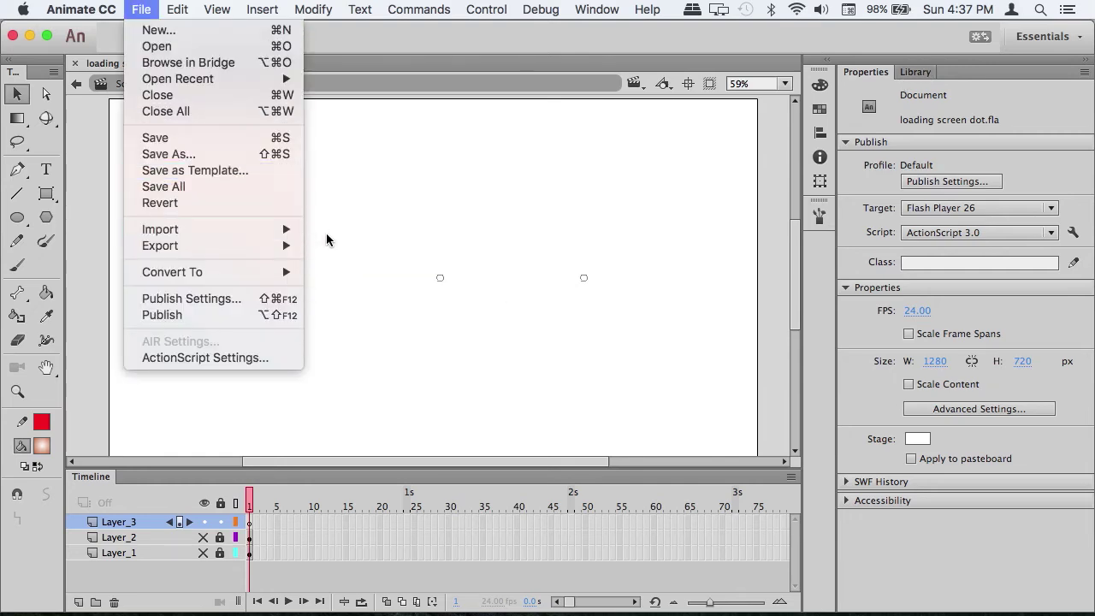
mouse_move(287, 230)
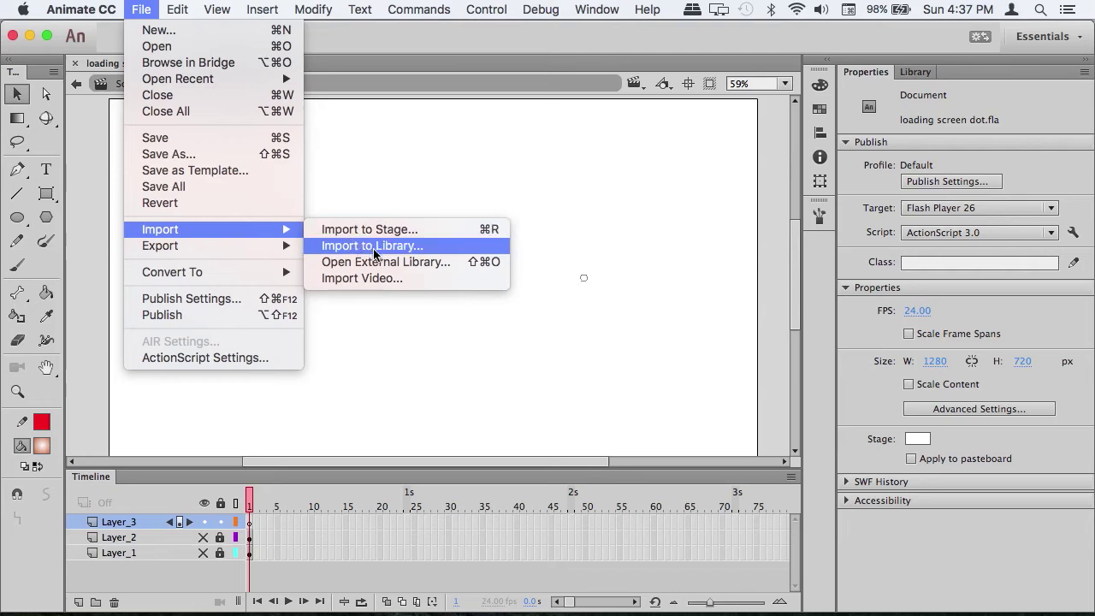
click(403, 180)
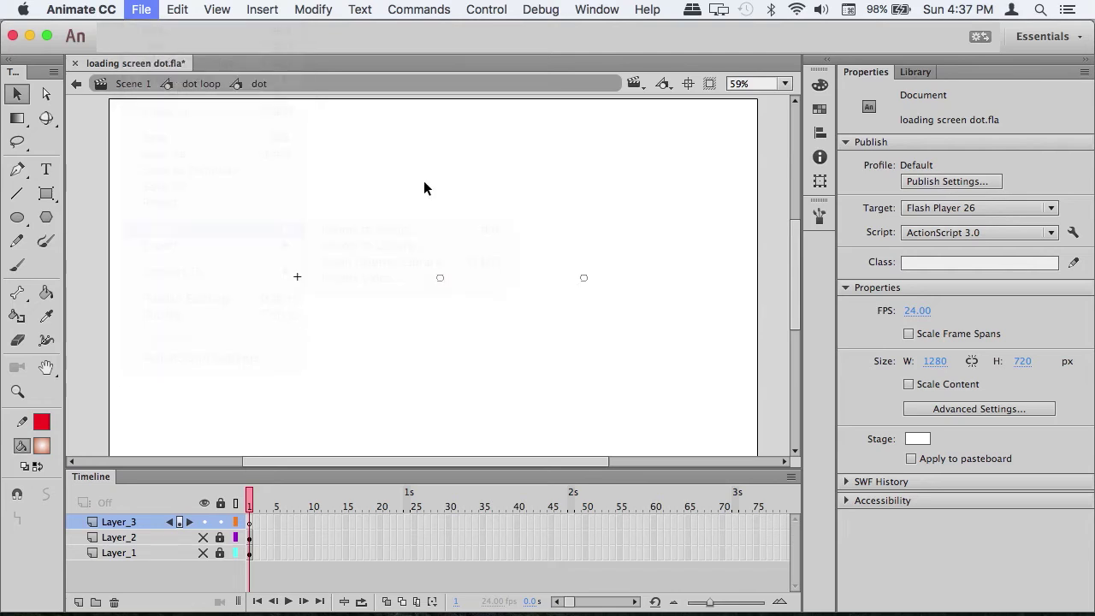
- Drag APPLEHEAD HEAD from the Library onto the stage and shrink it to dot size
click(917, 73)
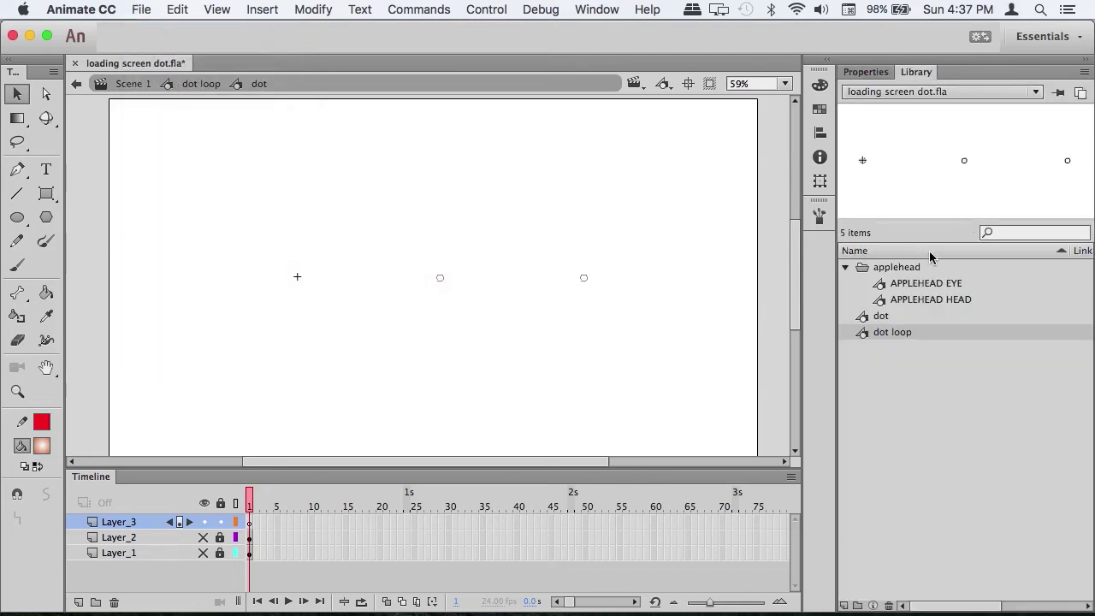
click(901, 304)
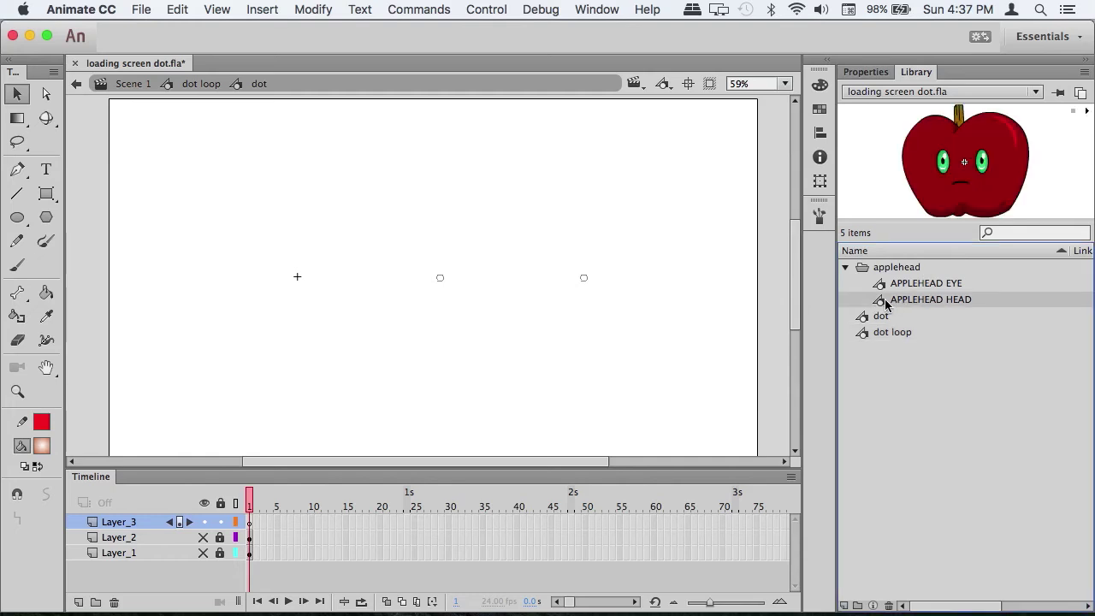
drag(535, 297, 347, 282)
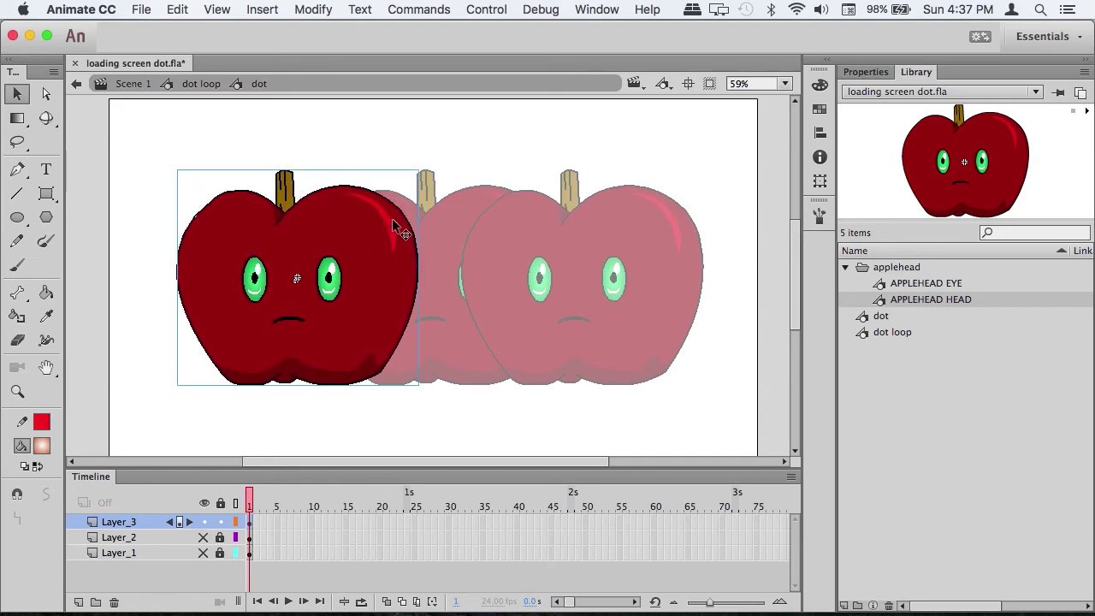
key(q)
drag(417, 171, 331, 248)
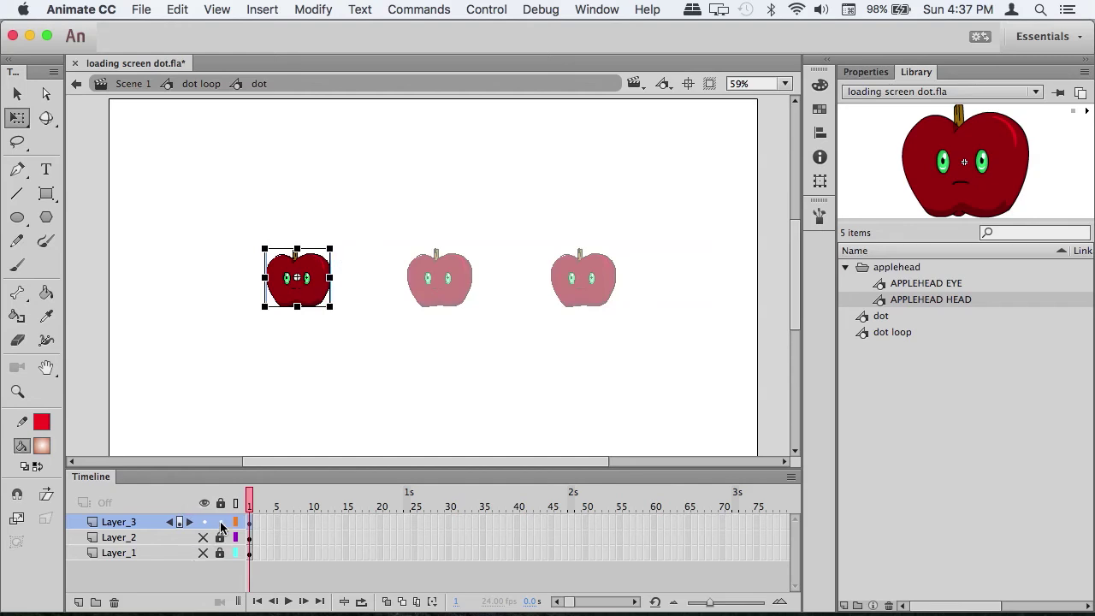
click(186, 86)
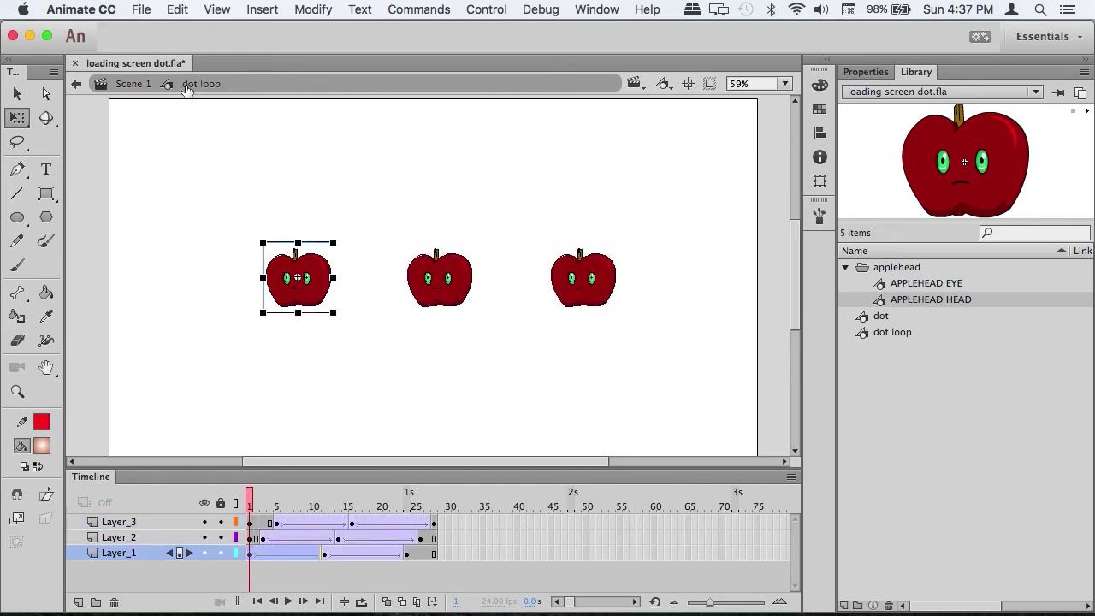
key(Return)
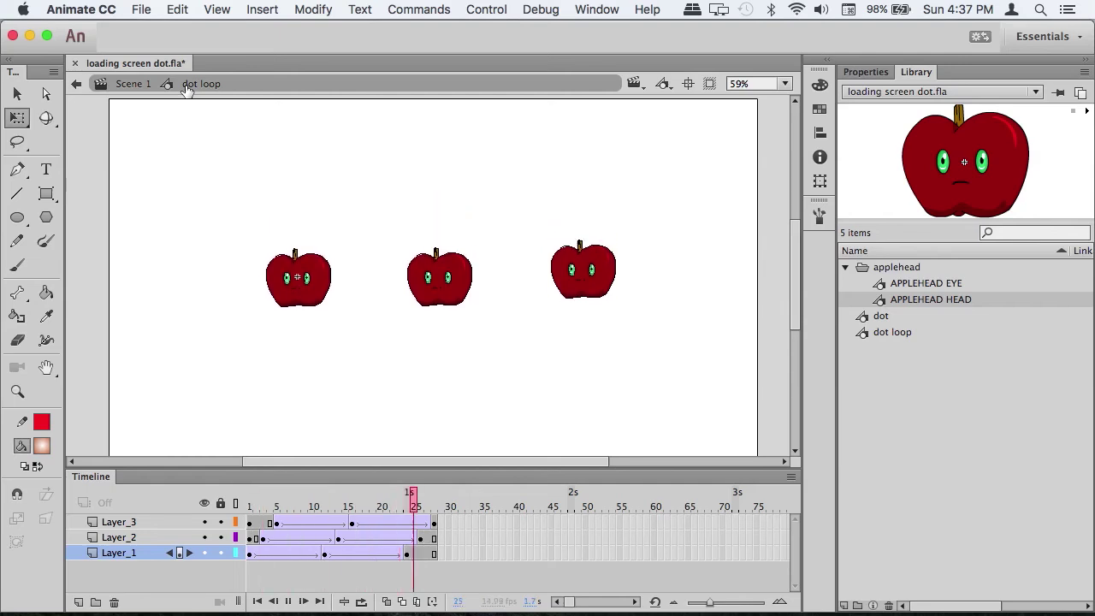
key(Return)
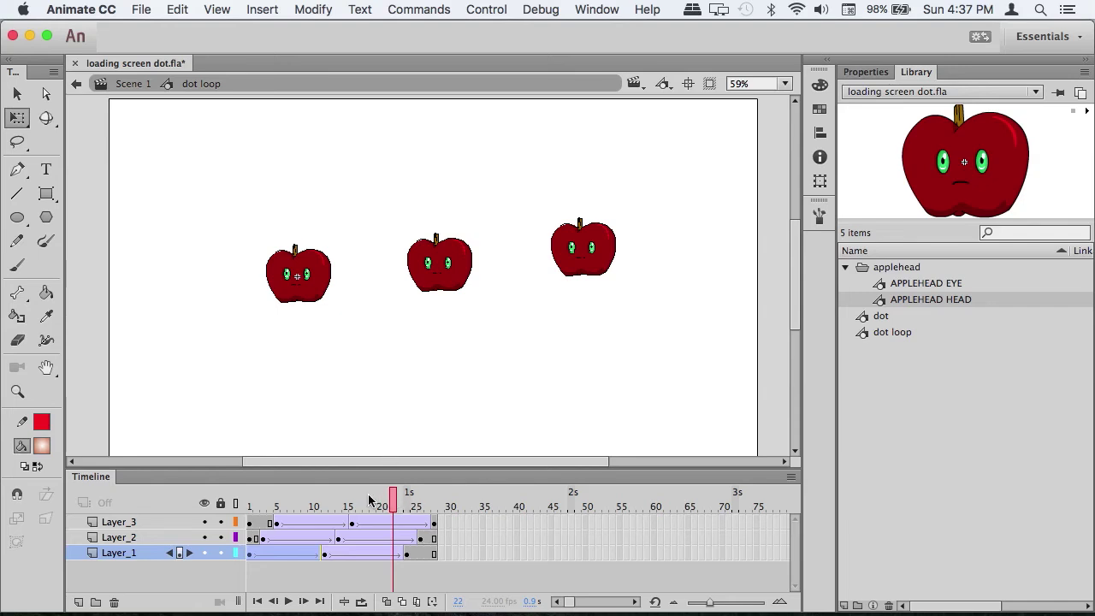
drag(369, 500, 245, 517)
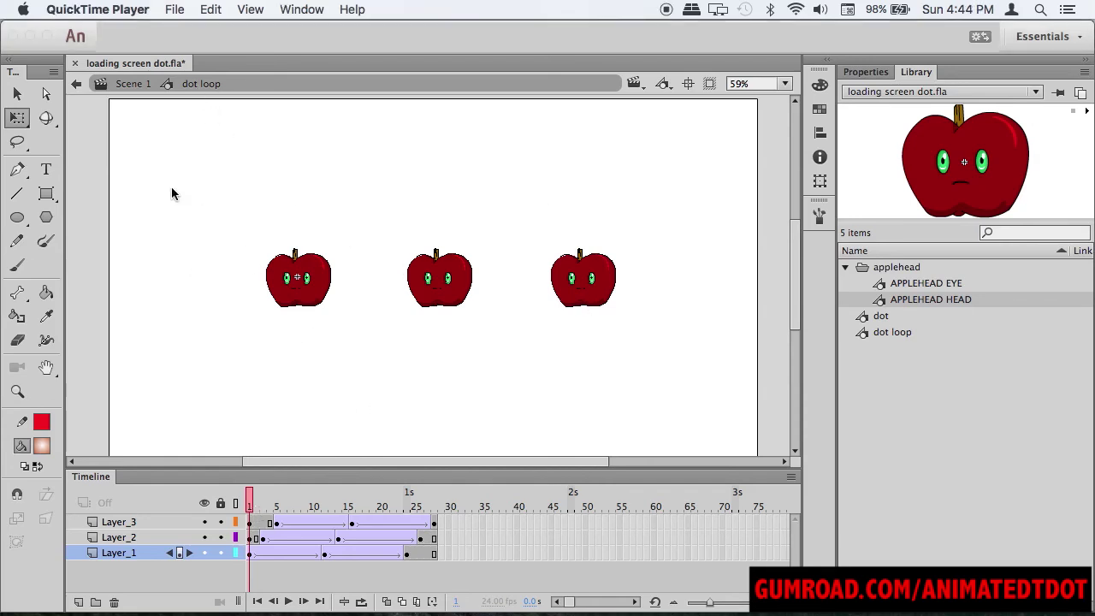
- In Scene 1, enable Include hidden layers in Publish Settings and scrub the apples' animation
click(142, 94)
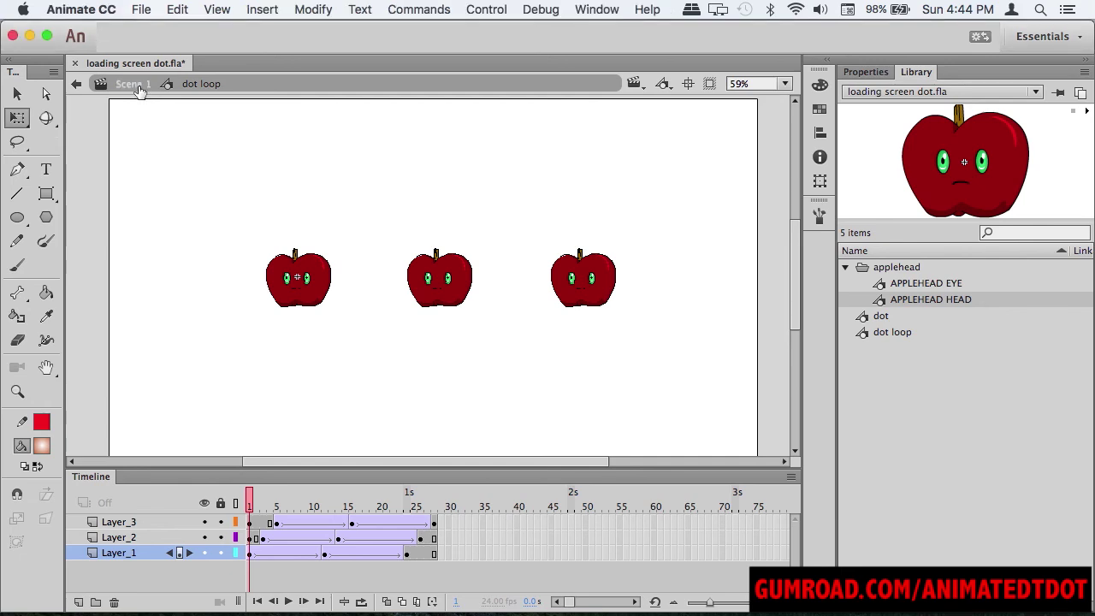
click(137, 88)
click(368, 315)
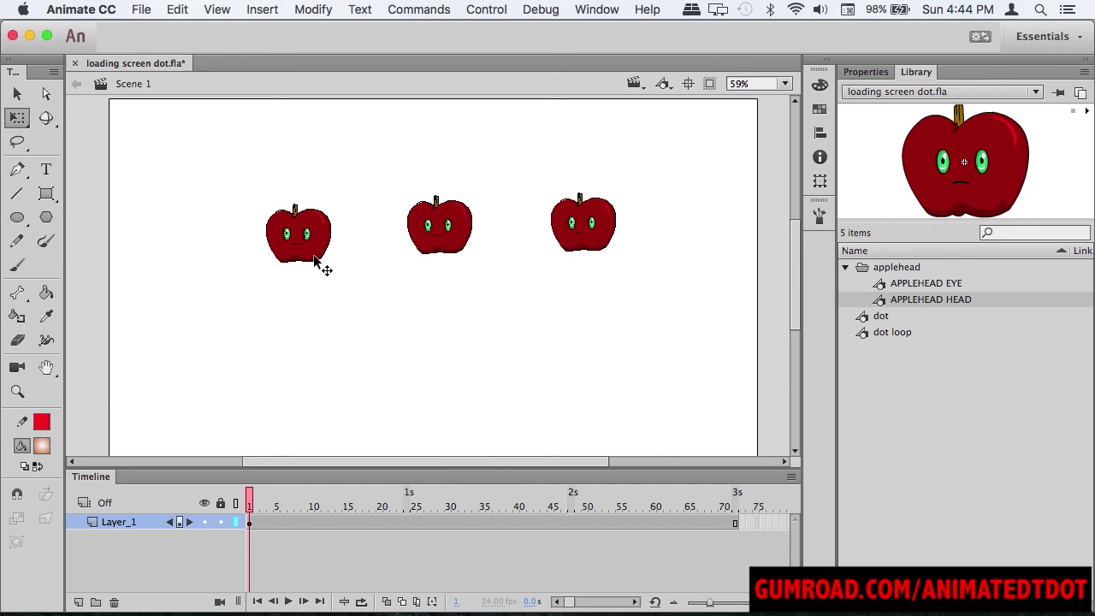
click(142, 11)
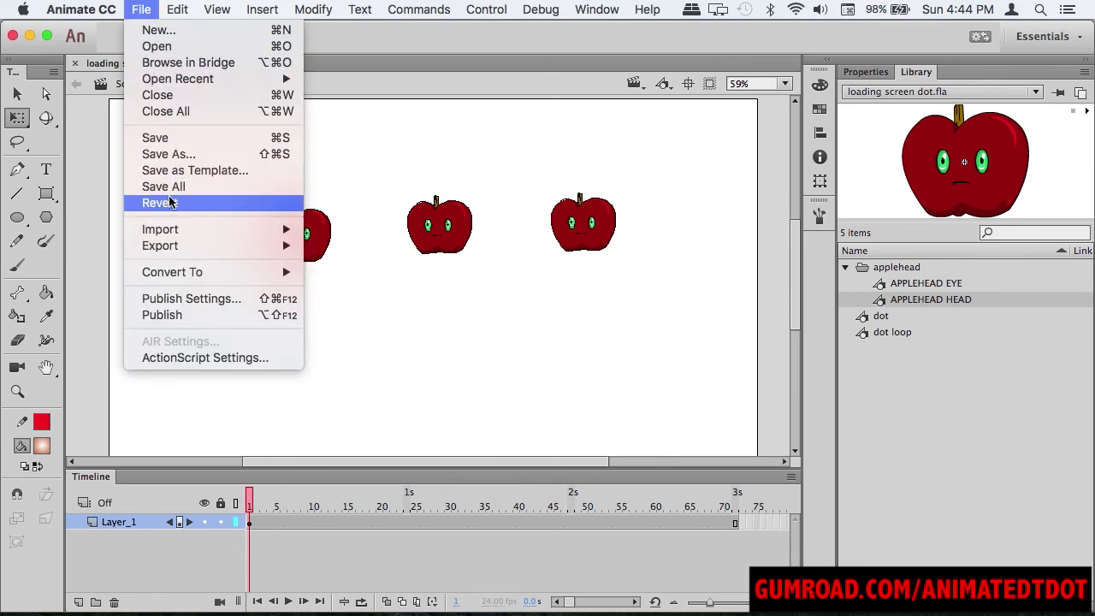
click(187, 299)
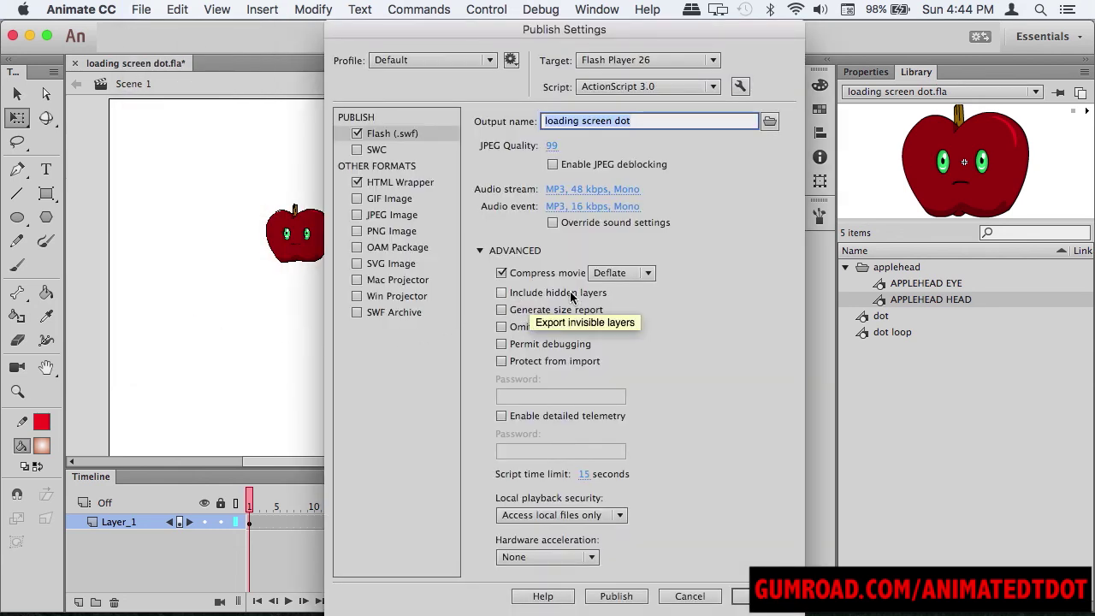
click(502, 294)
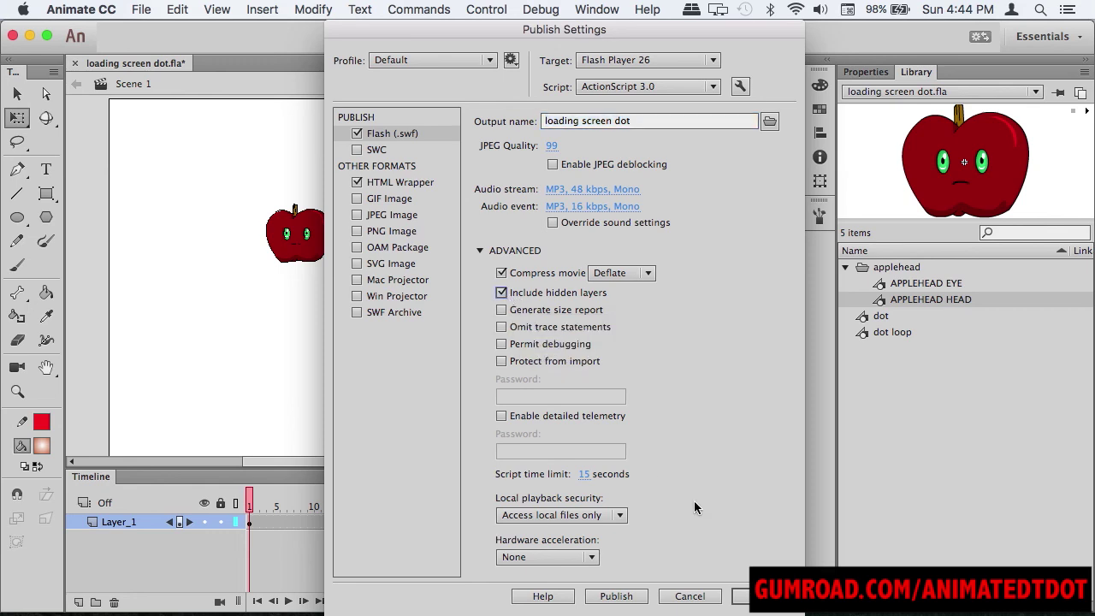
click(744, 596)
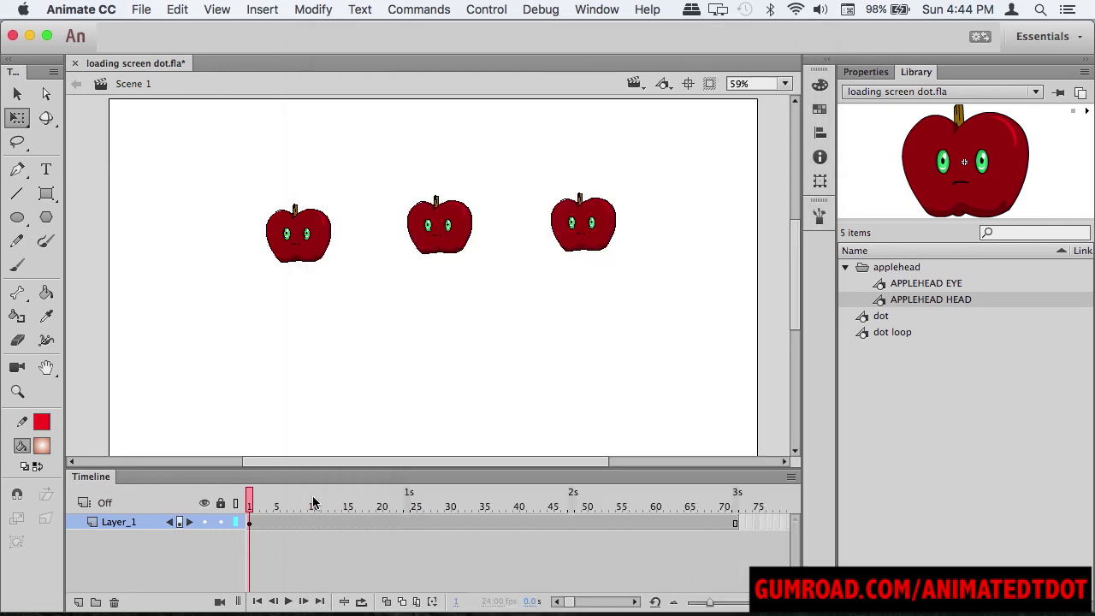
drag(282, 504, 277, 305)
- Inside dot loop's dot symbol, briefly show then re-hide the circle layers before returning to Scene 1
double_click(287, 281)
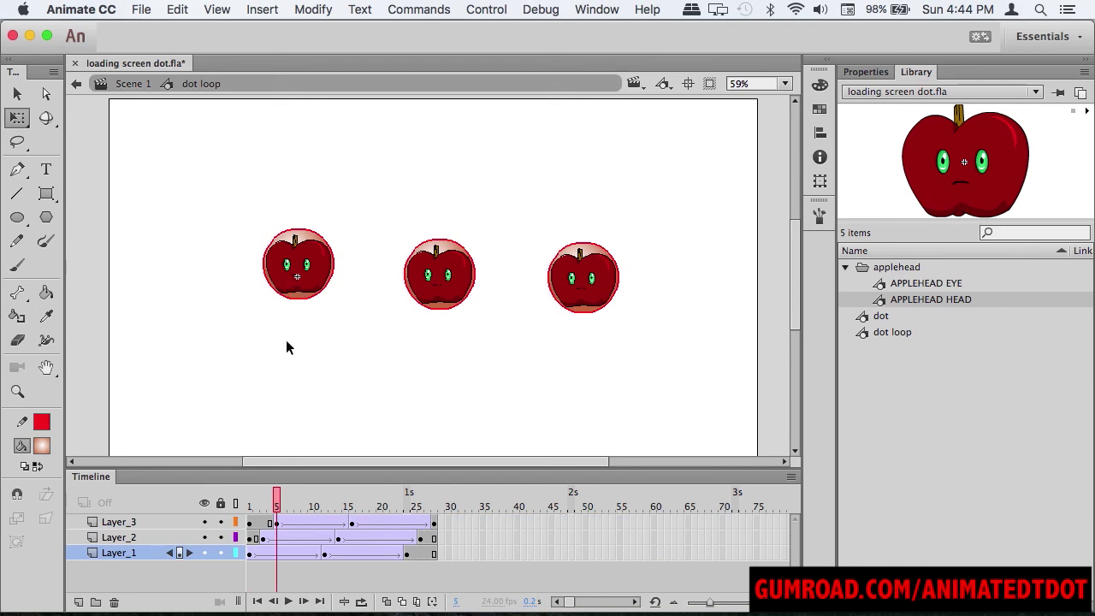
double_click(305, 294)
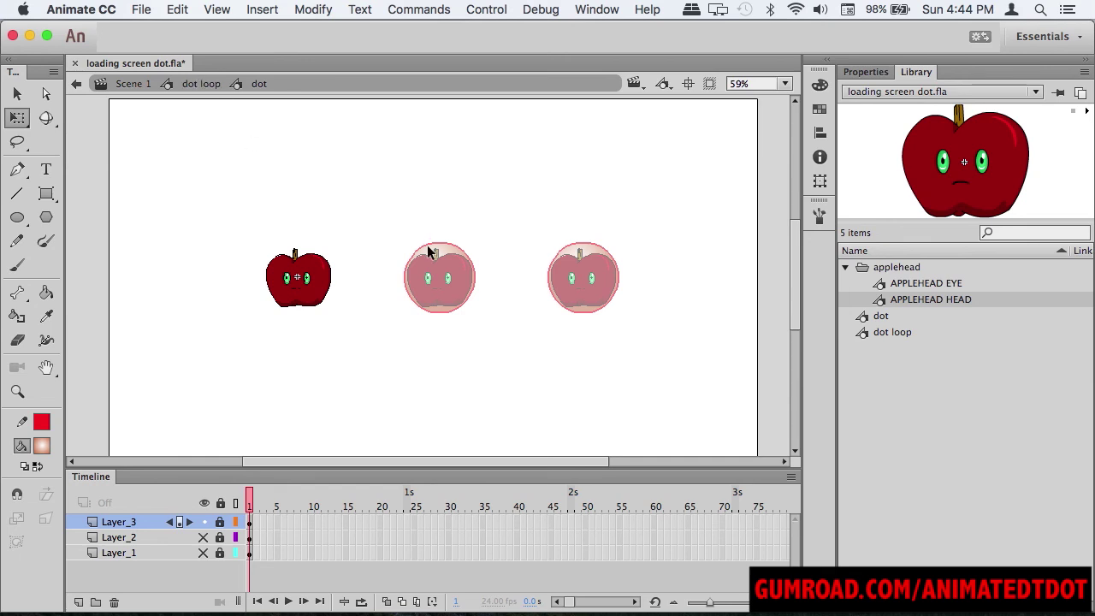
click(203, 538)
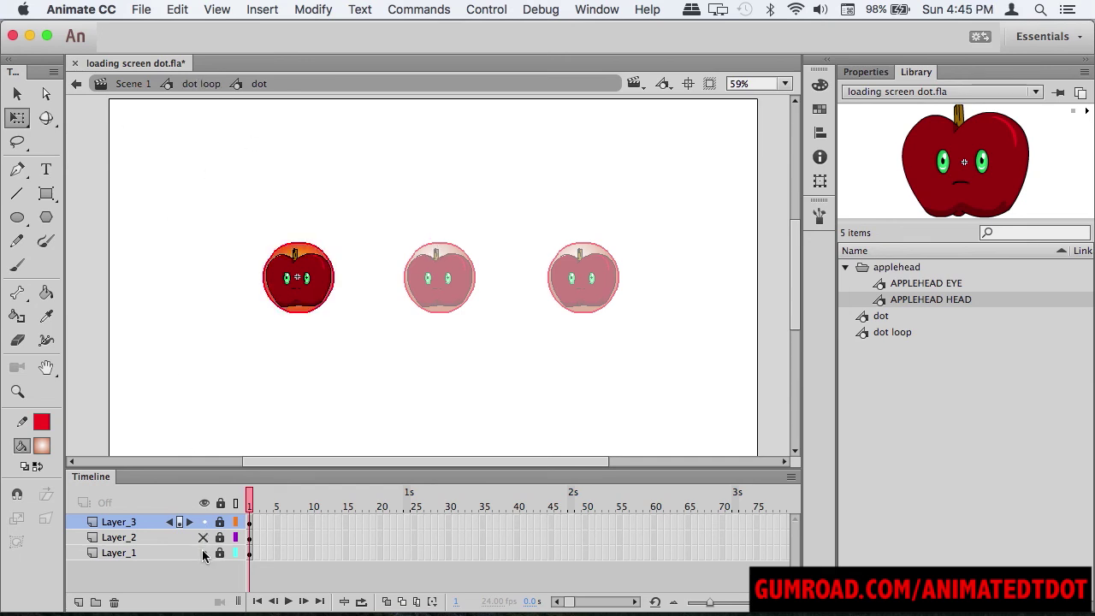
click(204, 553)
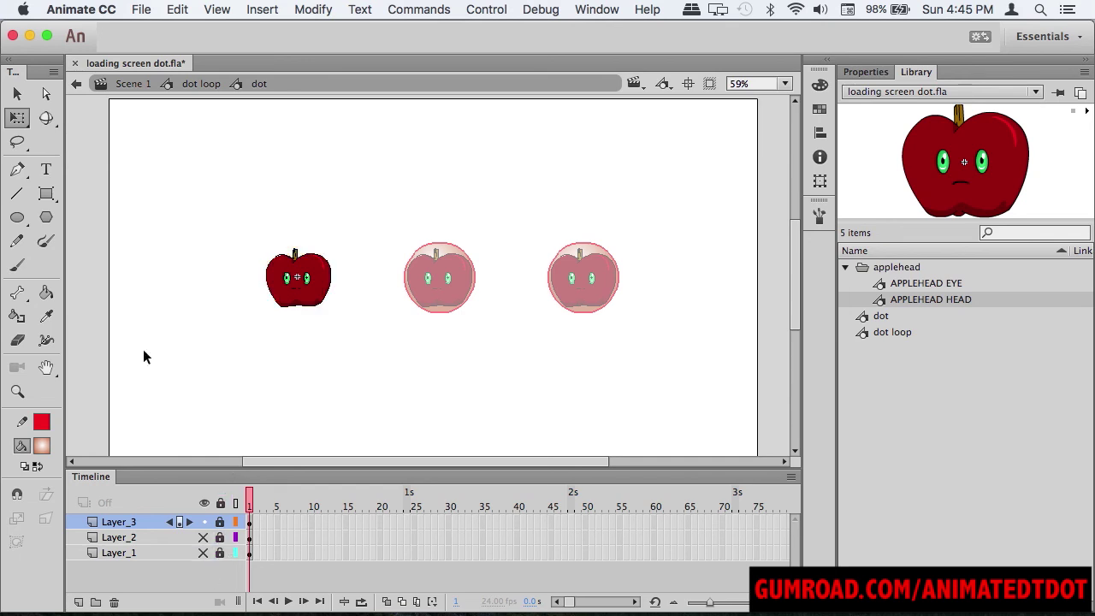
click(126, 85)
- Untick Include hidden layers in Publish Settings, then play the apples-only animation
click(233, 268)
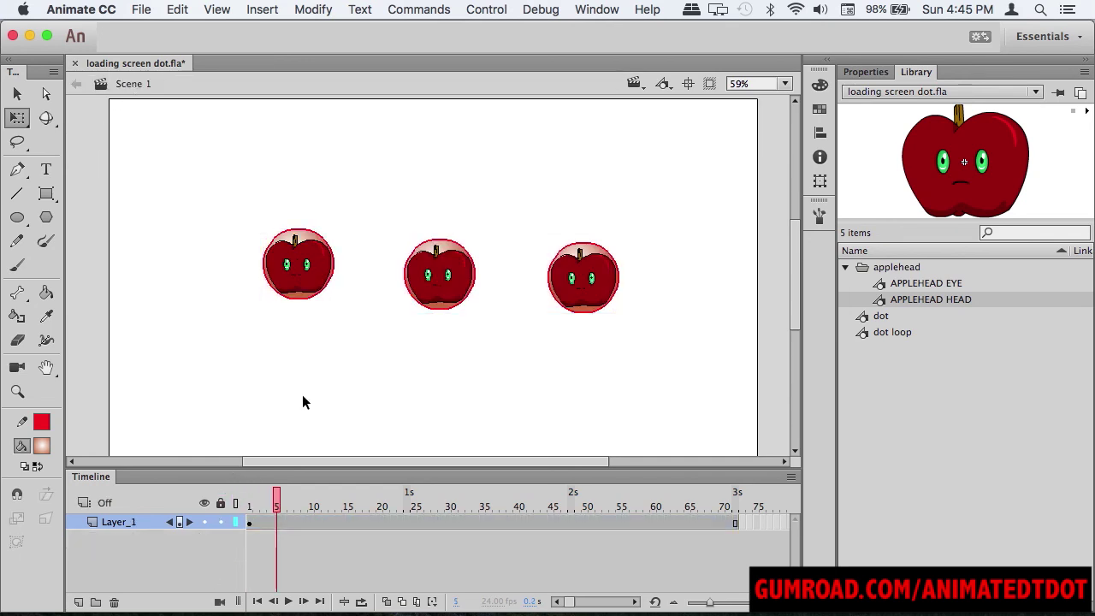
drag(247, 514, 144, 493)
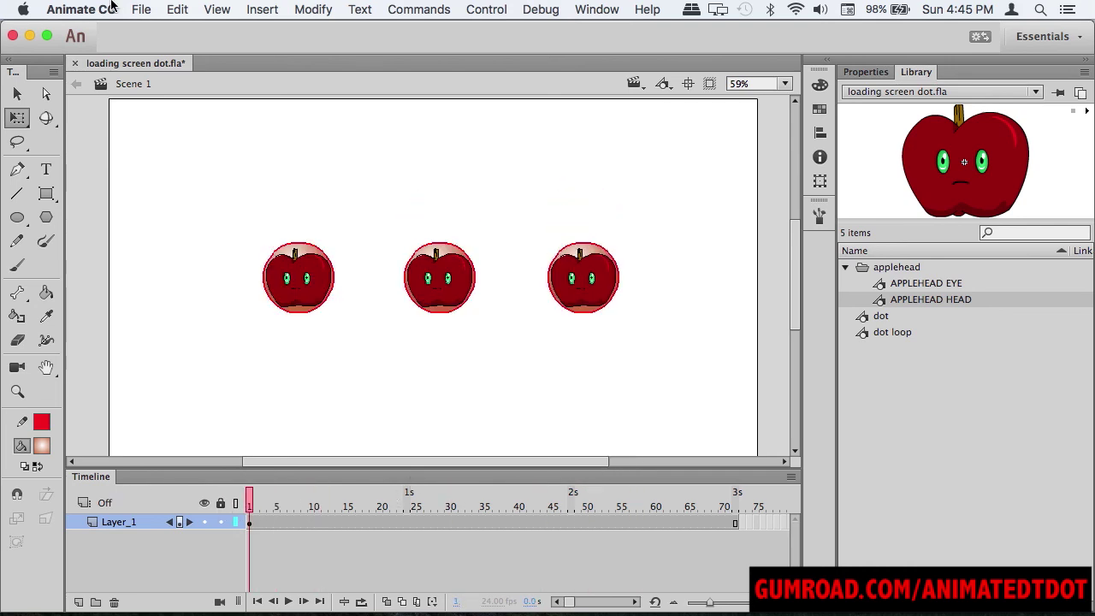
click(138, 9)
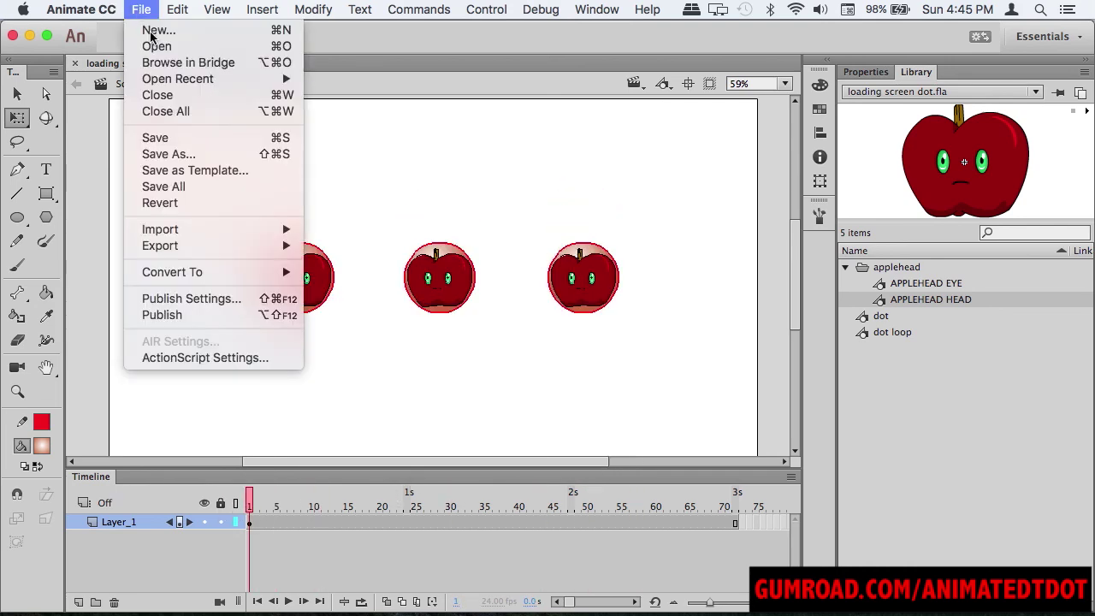
click(214, 297)
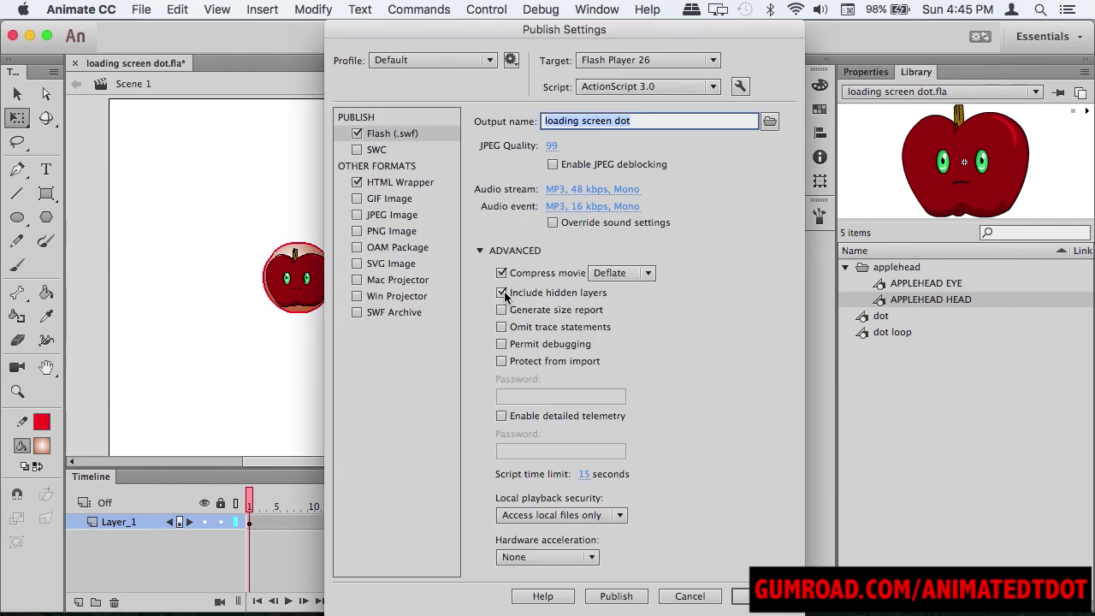
click(503, 294)
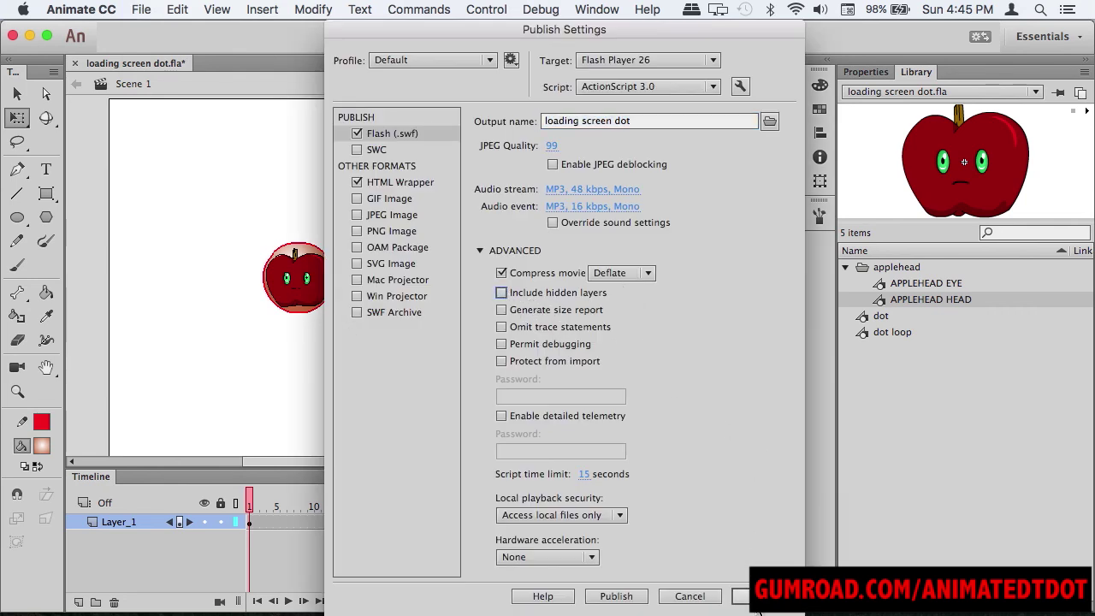
click(746, 599)
key(Return)
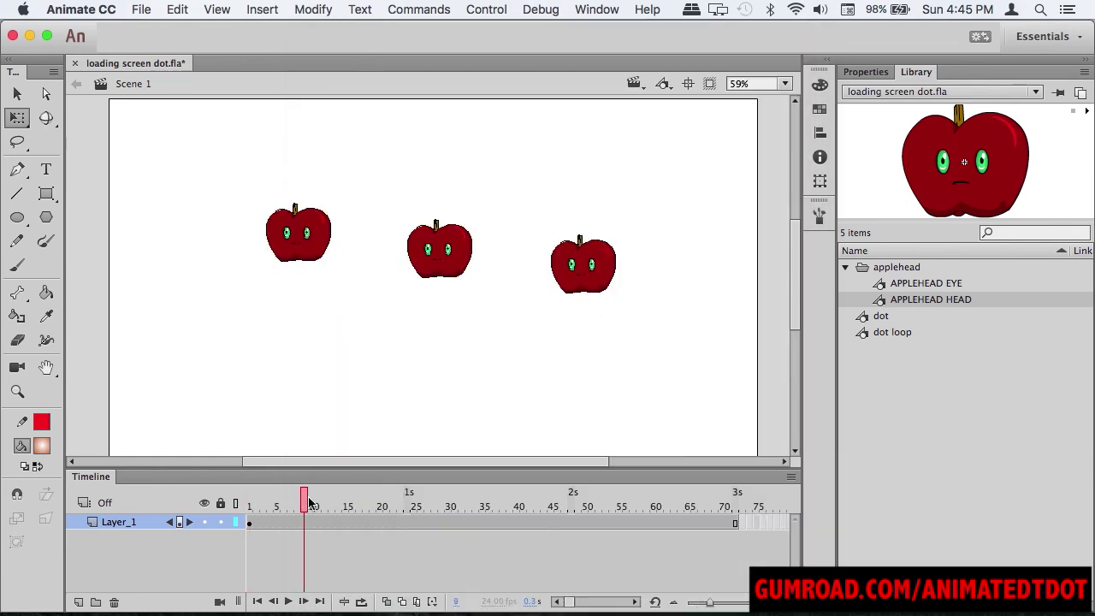